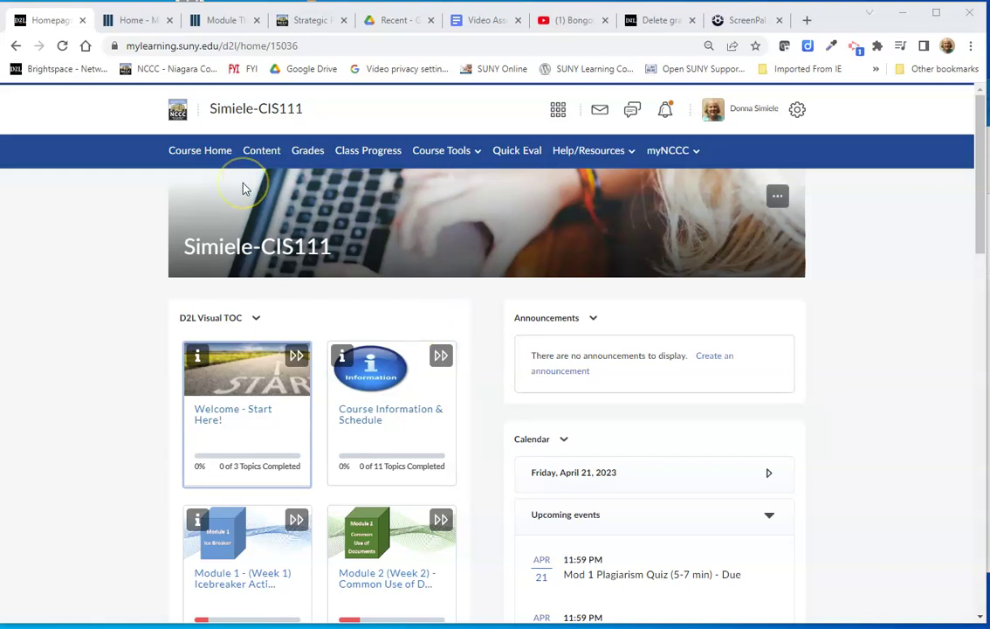
# Go to Grades > Manage Grades and review the grade items, weights and 110% total warning
pyautogui.click(304, 153)
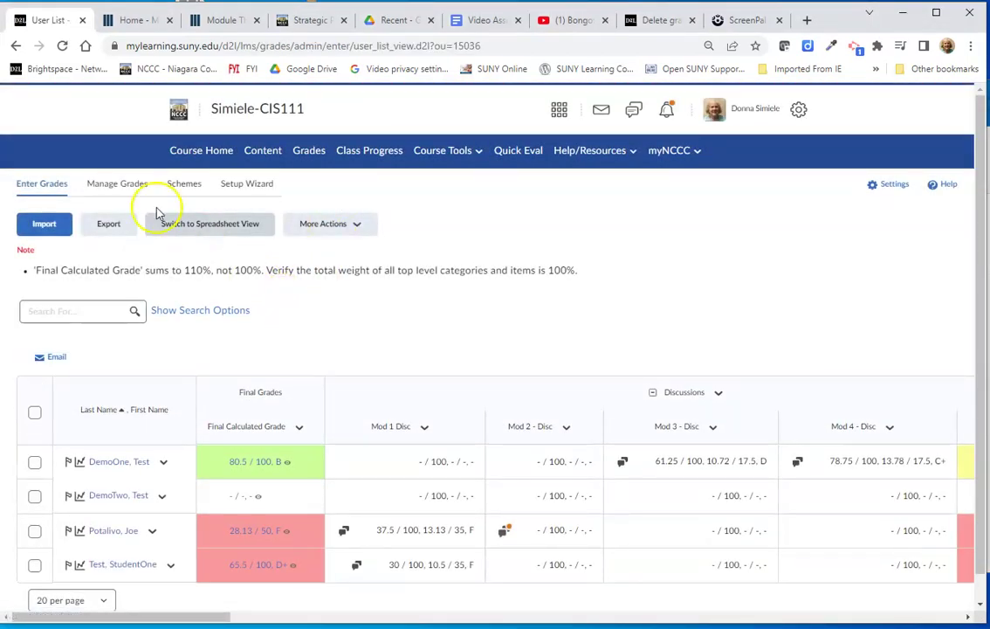
pyautogui.click(111, 187)
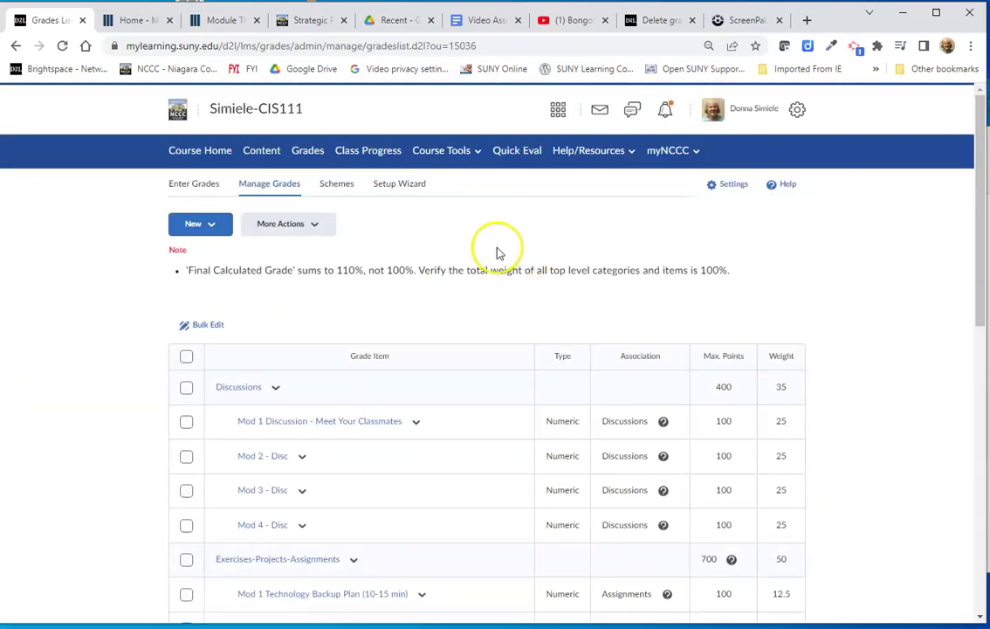
pyautogui.scroll(-2, 387, 280)
pyautogui.scroll(-1, 387, 280)
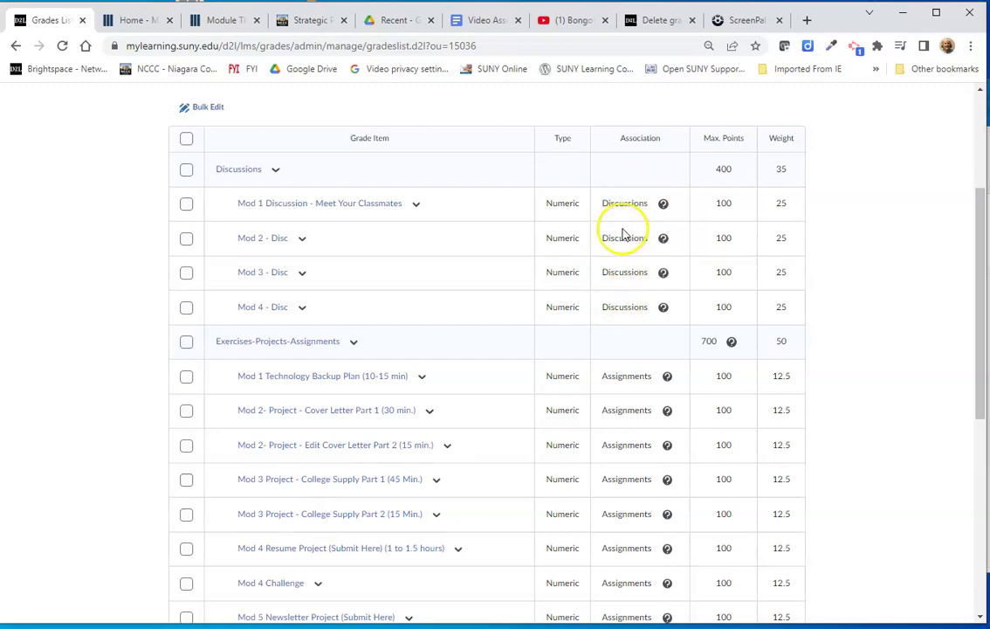
pyautogui.scroll(-2, 579, 249)
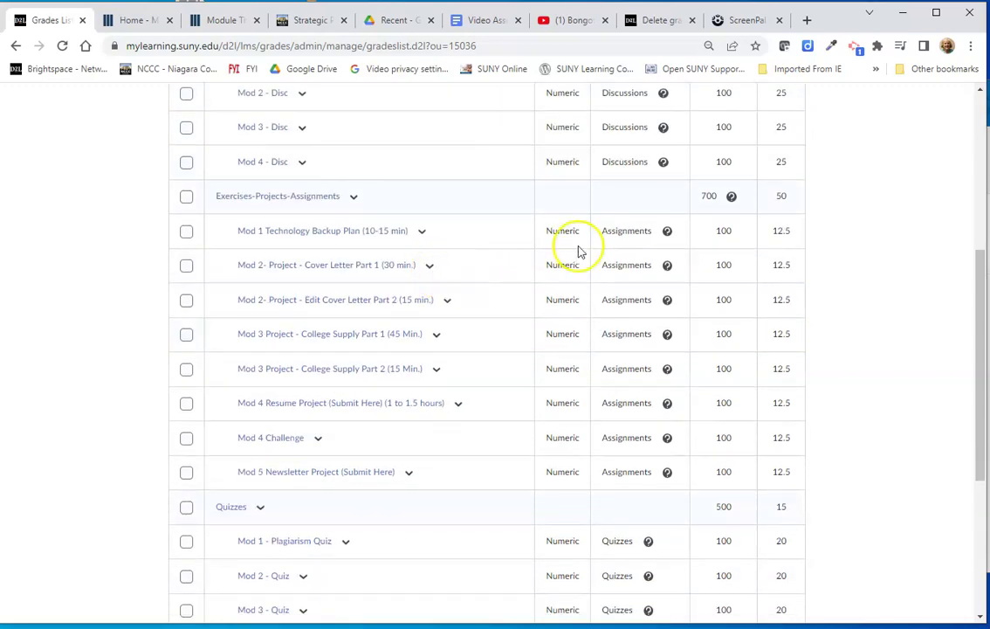
pyautogui.scroll(-3, 597, 438)
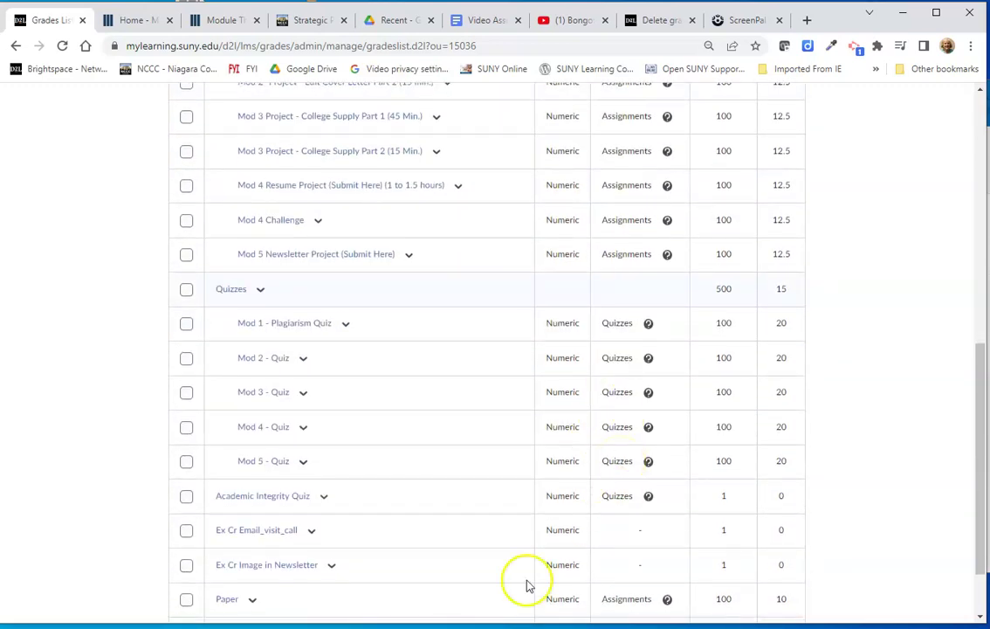
pyautogui.scroll(-1, 237, 553)
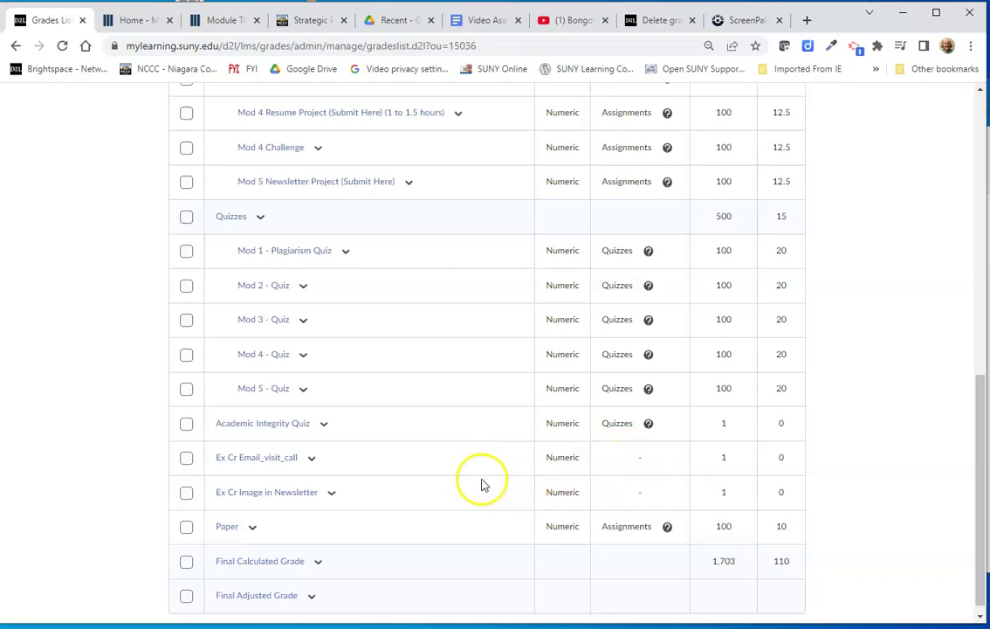
pyautogui.scroll(3, 491, 479)
pyautogui.scroll(5, 490, 479)
pyautogui.scroll(3, 491, 475)
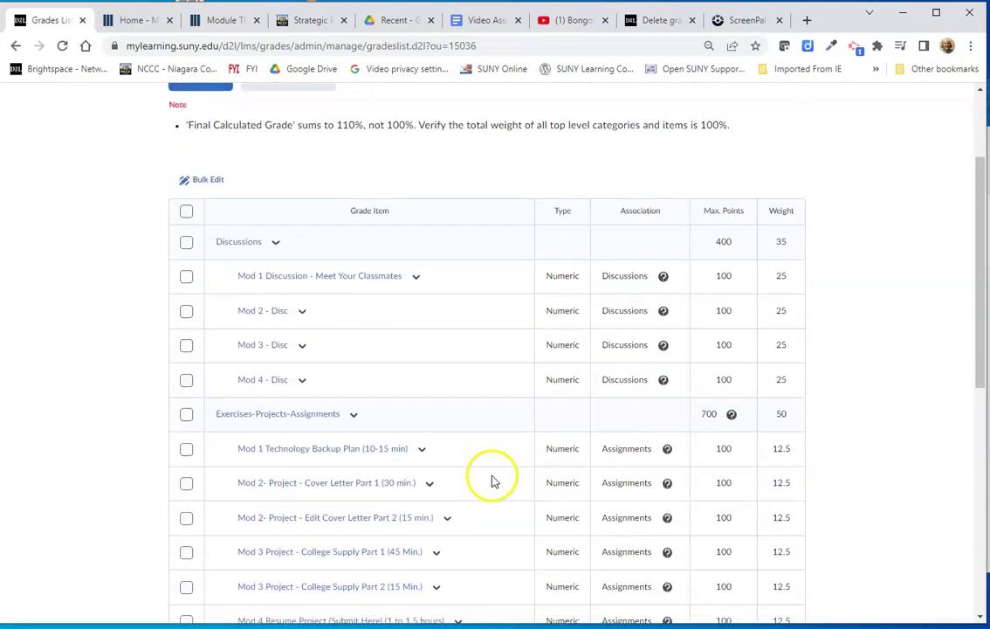
pyautogui.scroll(2, 491, 477)
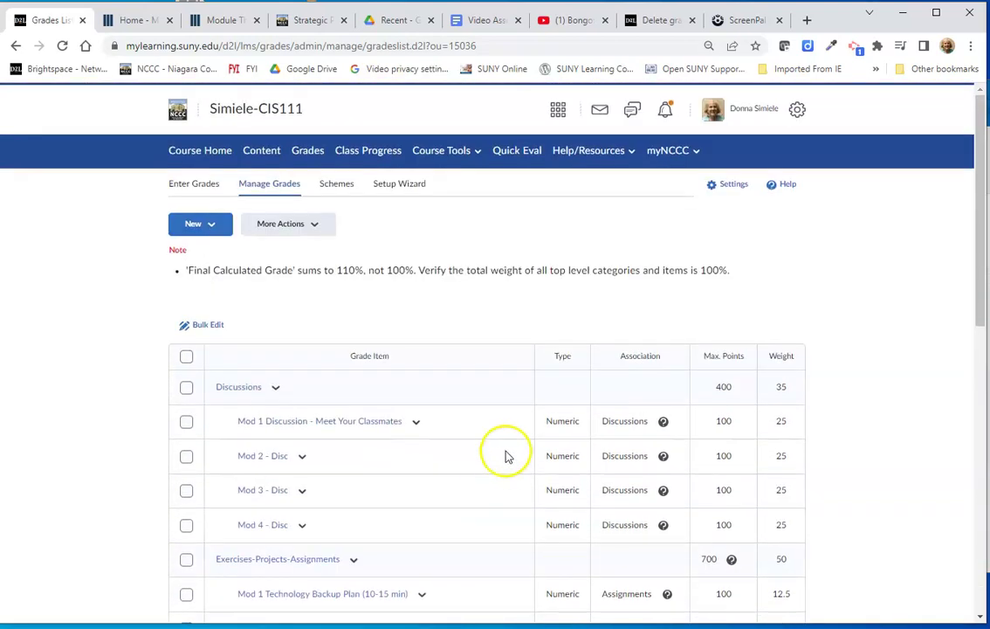
# Use More Actions > Delete to remove the Ex Cr Email_visit_call grade item and confirm
pyautogui.click(267, 224)
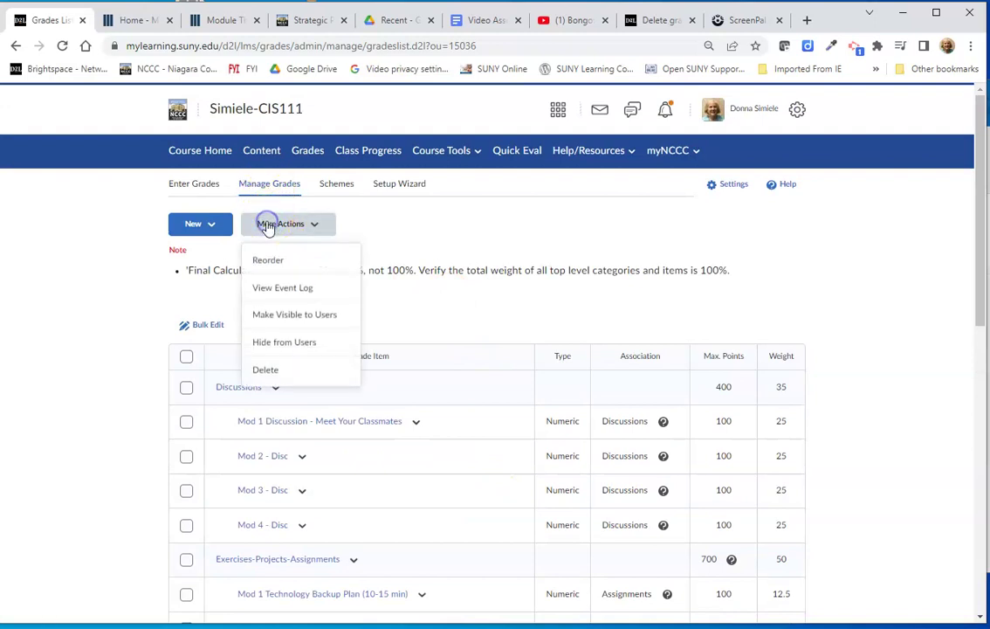
pyautogui.click(266, 374)
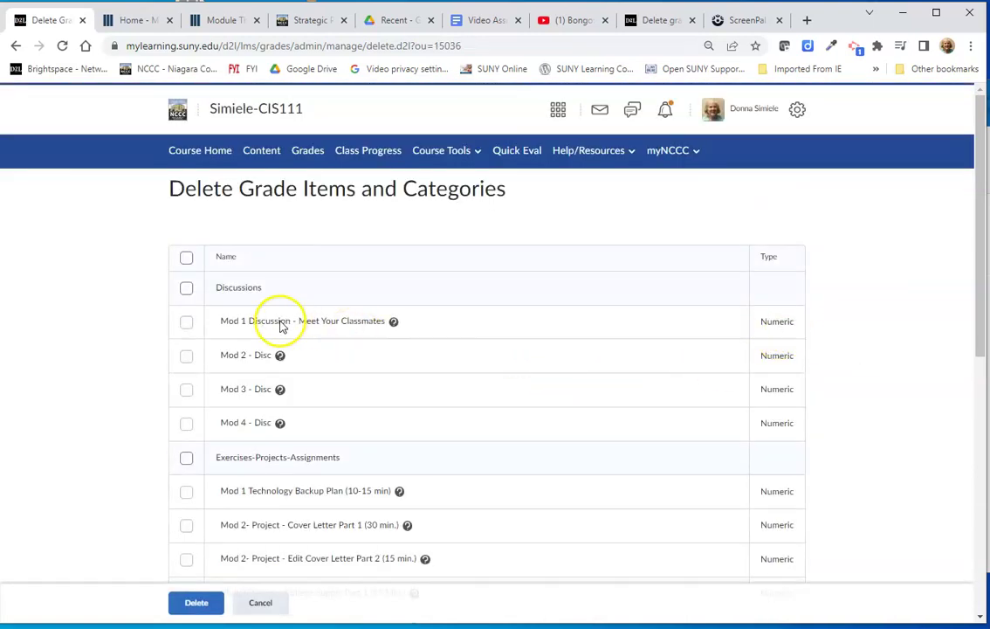
pyautogui.click(188, 323)
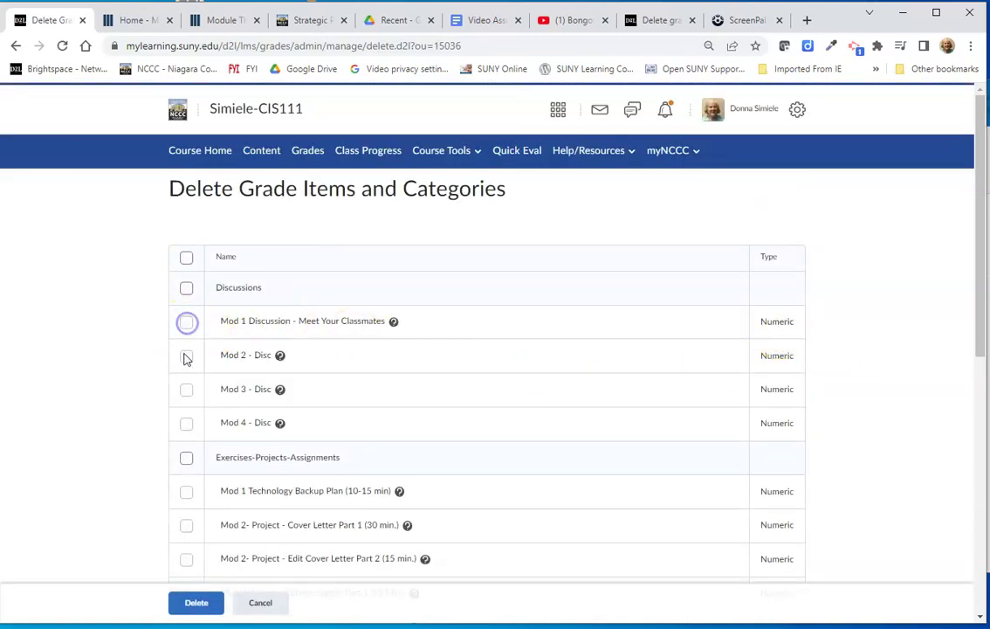
pyautogui.click(185, 357)
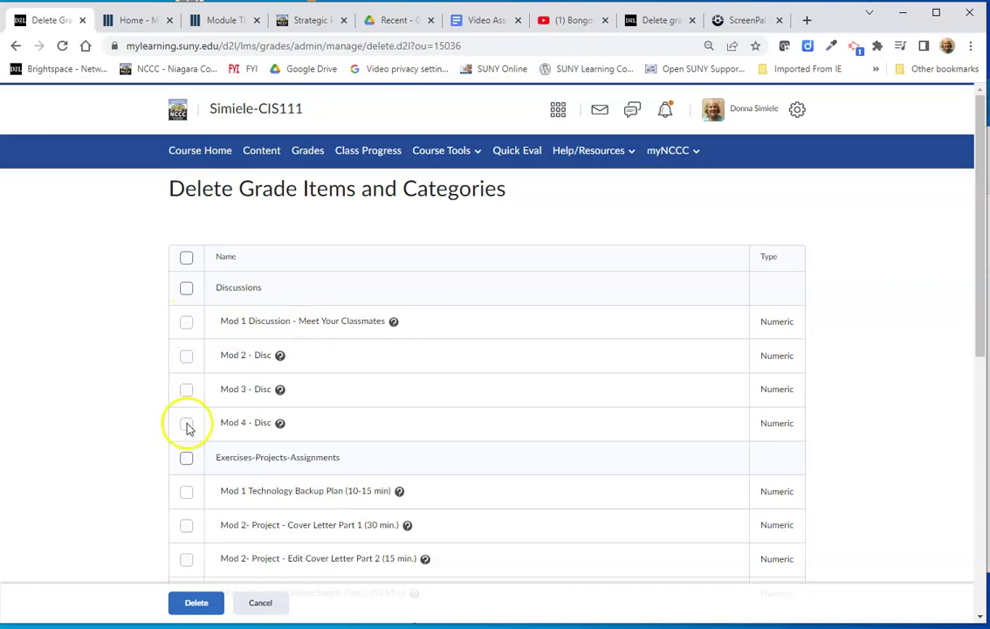
pyautogui.click(185, 422)
pyautogui.scroll(-1, 237, 428)
pyautogui.scroll(-3, 243, 428)
pyautogui.scroll(-3, 242, 427)
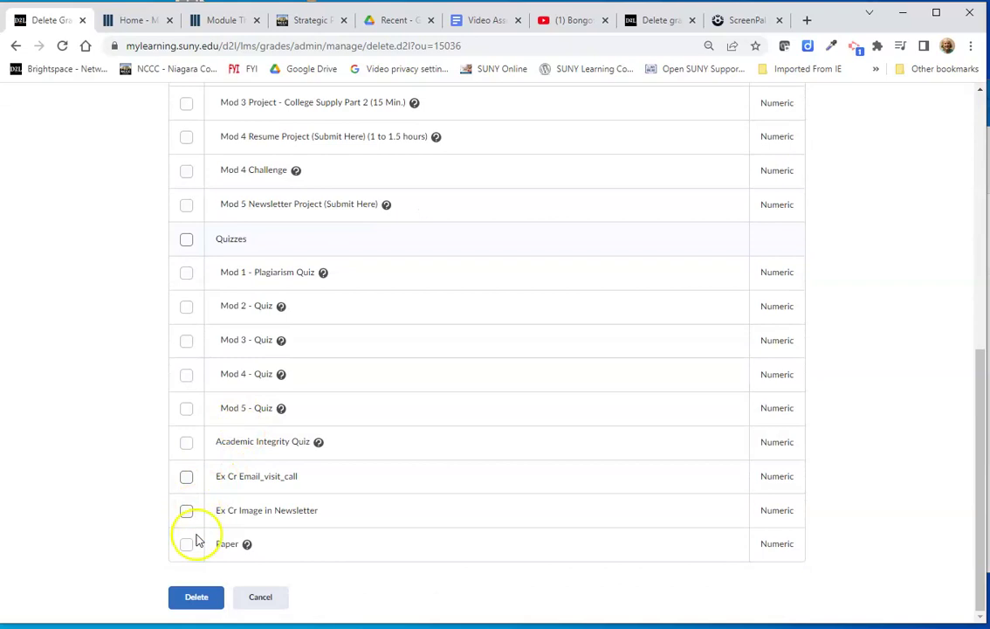
pyautogui.click(185, 476)
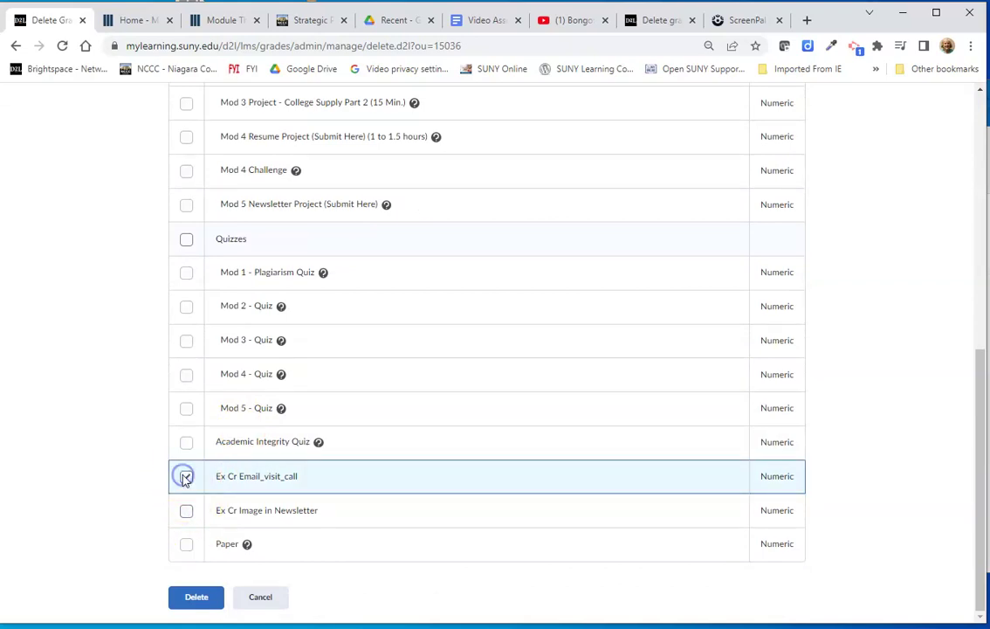
pyautogui.click(197, 598)
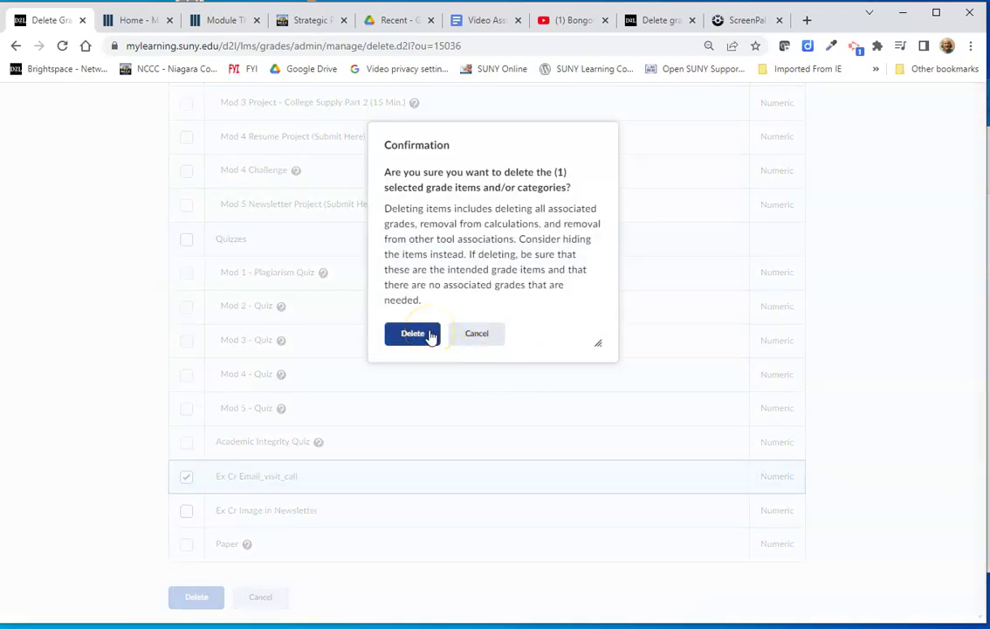
pyautogui.click(430, 335)
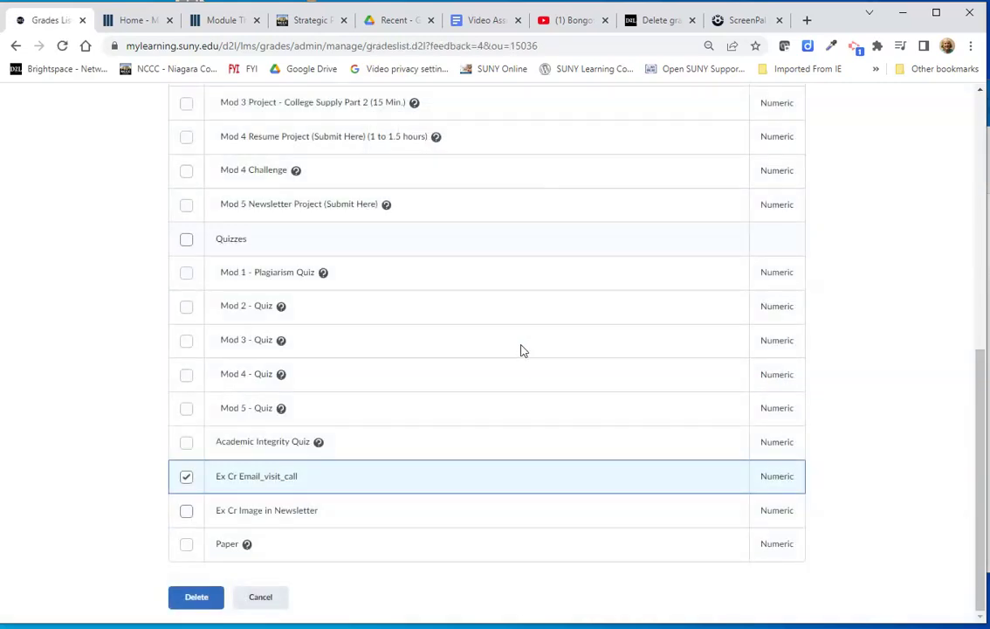
# Scroll the Enter Grades table sideways to confirm the Ex Cr Email_visit_call column is gone
pyautogui.scroll(-10, 305, 423)
pyautogui.scroll(-2, 305, 425)
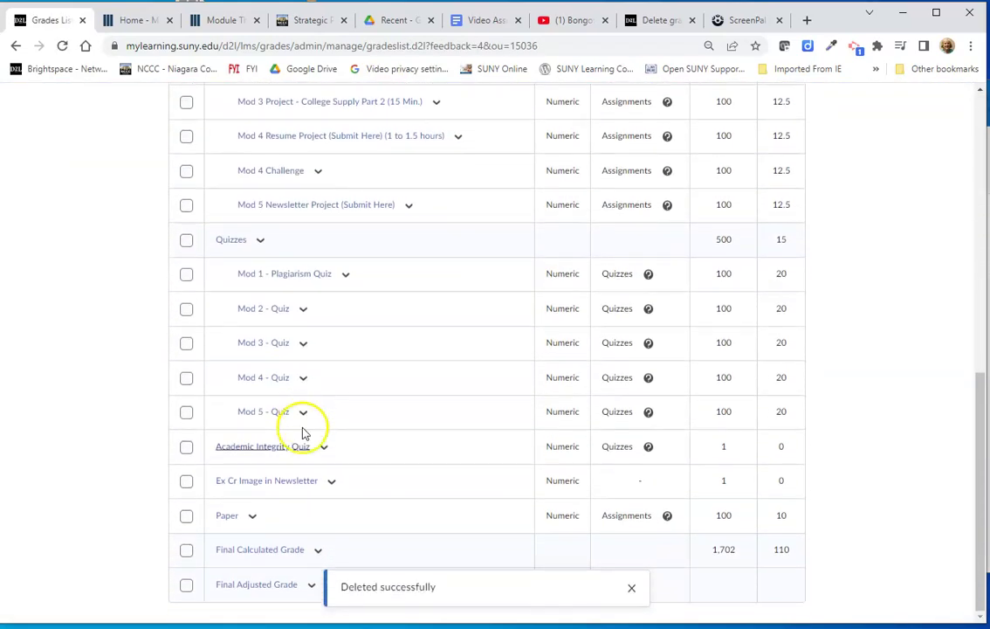
pyautogui.scroll(10, 215, 559)
pyautogui.scroll(5, 230, 537)
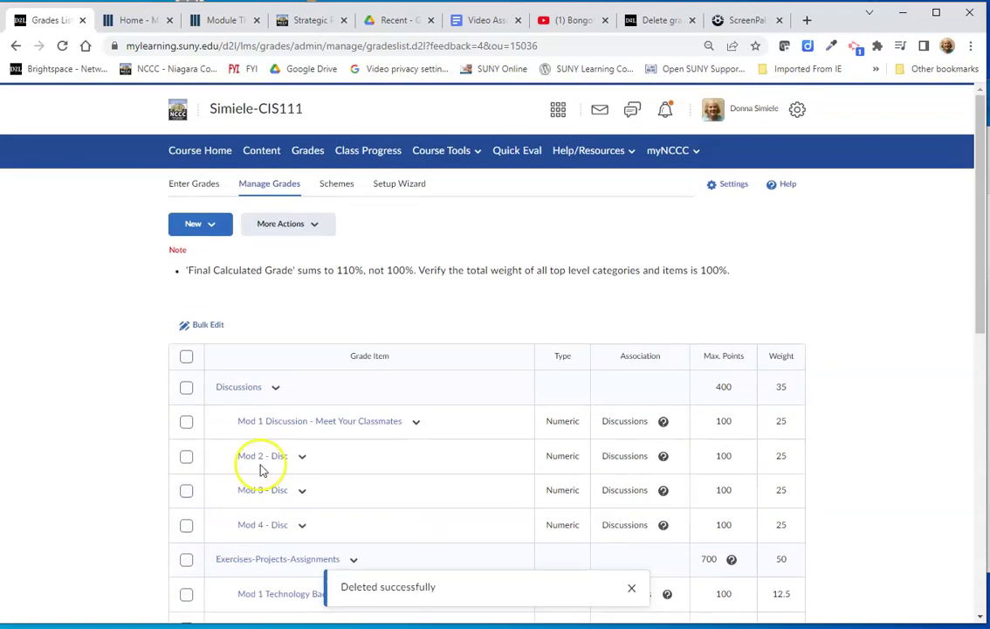
pyautogui.click(196, 188)
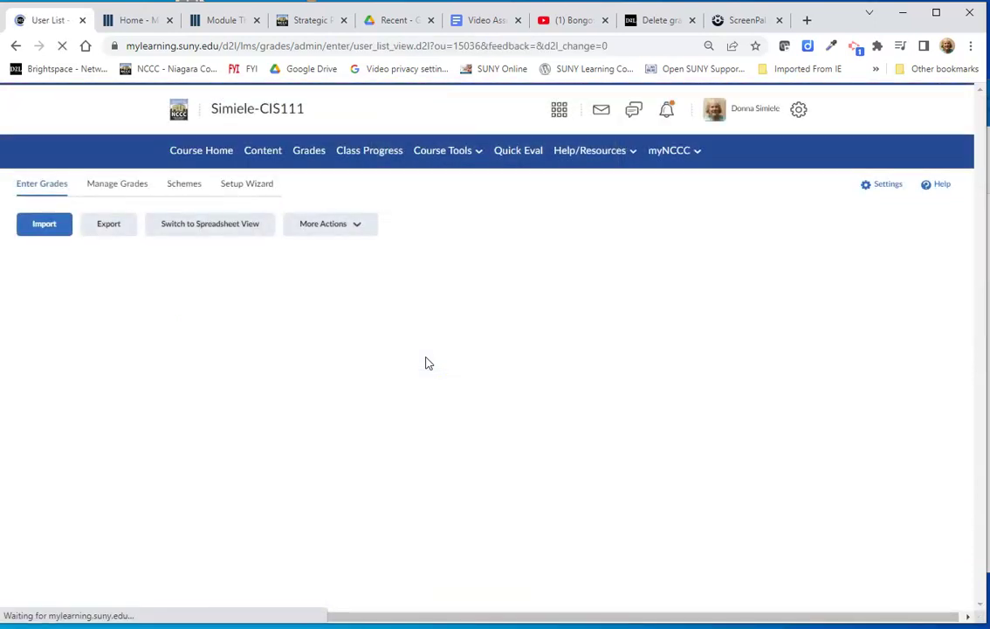
pyautogui.moveTo(321, 619)
pyautogui.mouseDown()
pyautogui.moveTo(216, 620)
pyautogui.moveTo(941, 619)
pyautogui.mouseUp()
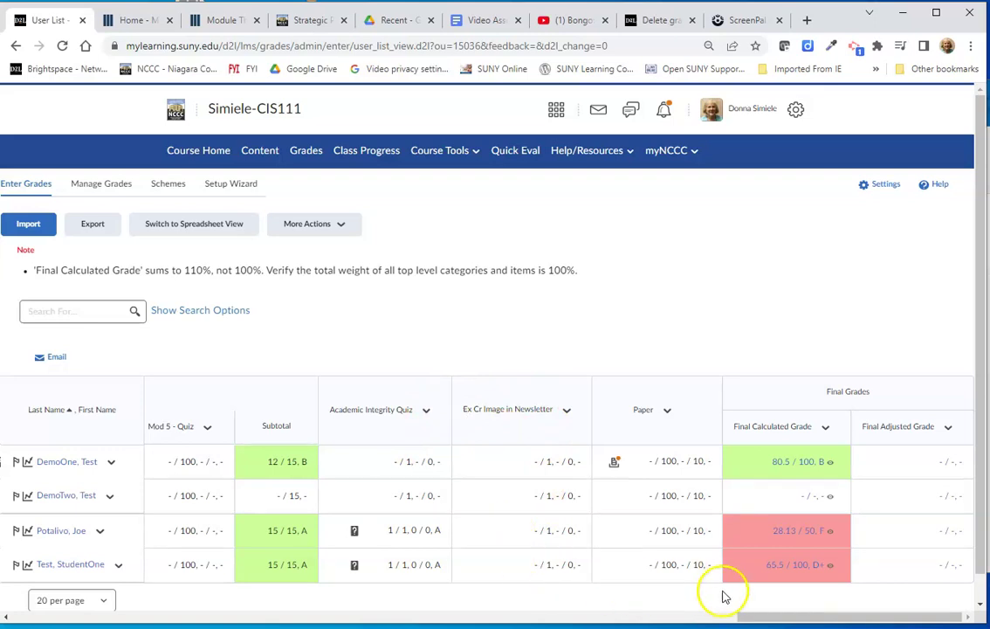
pyautogui.moveTo(768, 620); pyautogui.dragTo(35, 619)
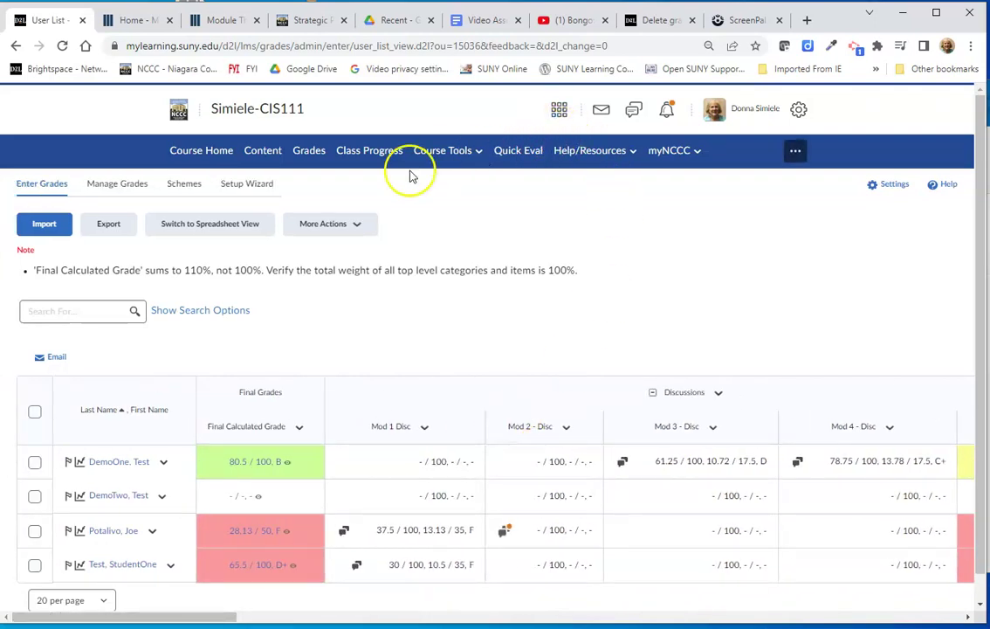
# Return to Manage Grades and scroll through the grade items list
pyautogui.click(136, 188)
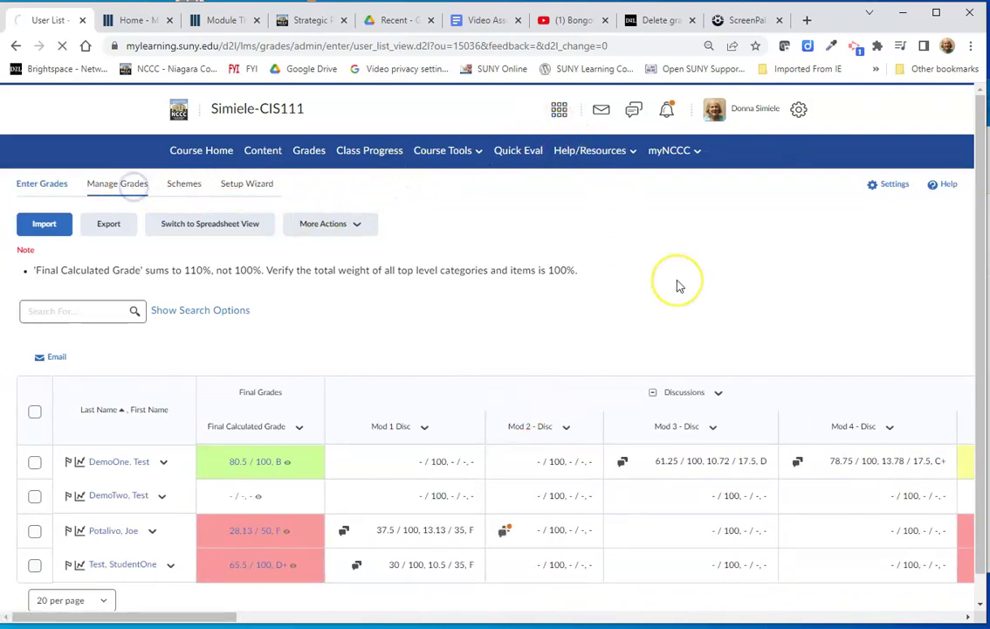
pyautogui.scroll(-5, 486, 397)
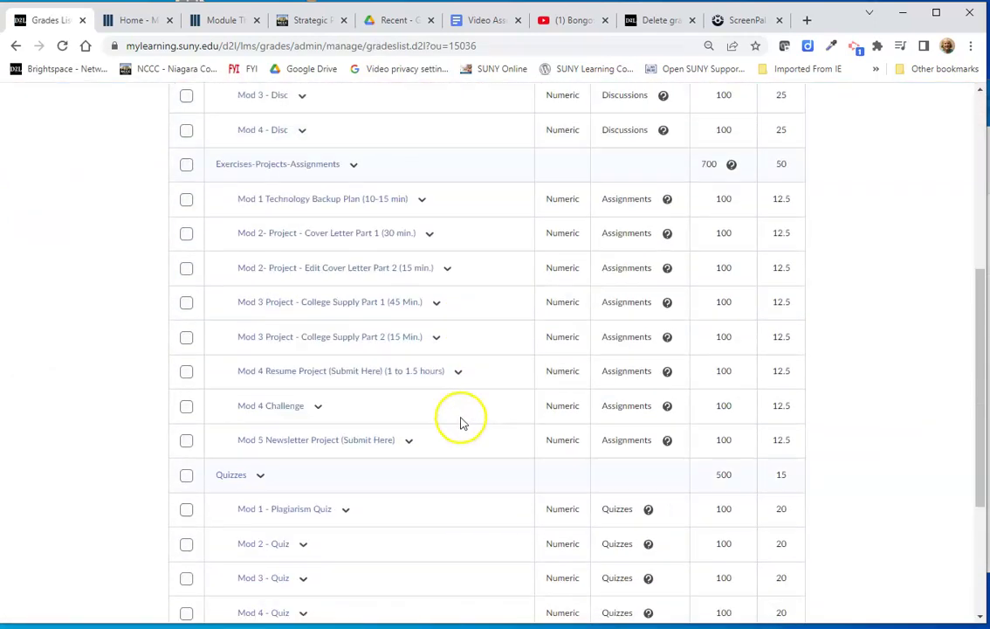
pyautogui.scroll(-3, 460, 420)
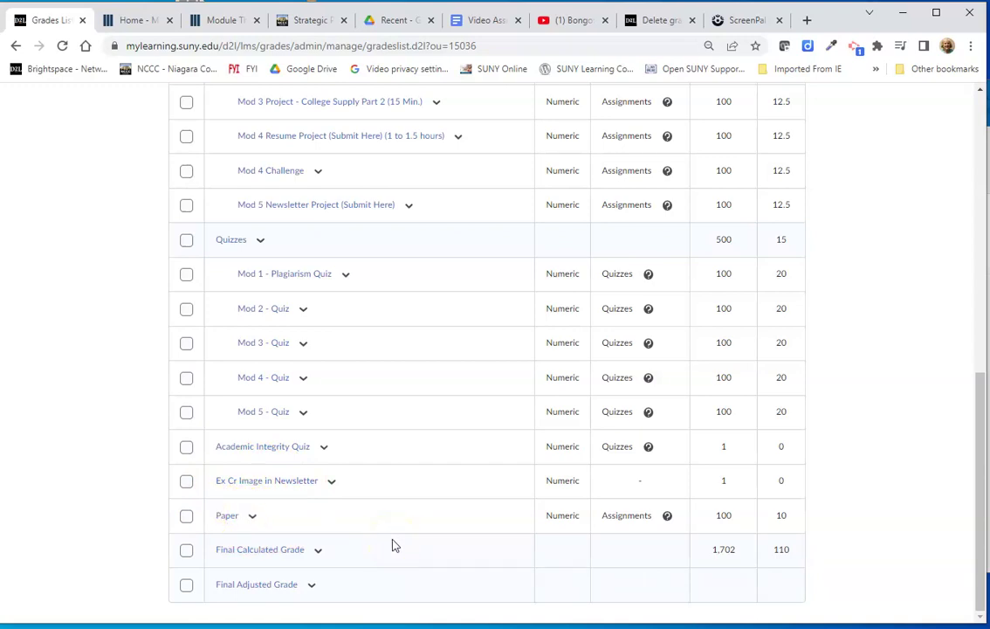
pyautogui.scroll(2, 390, 531)
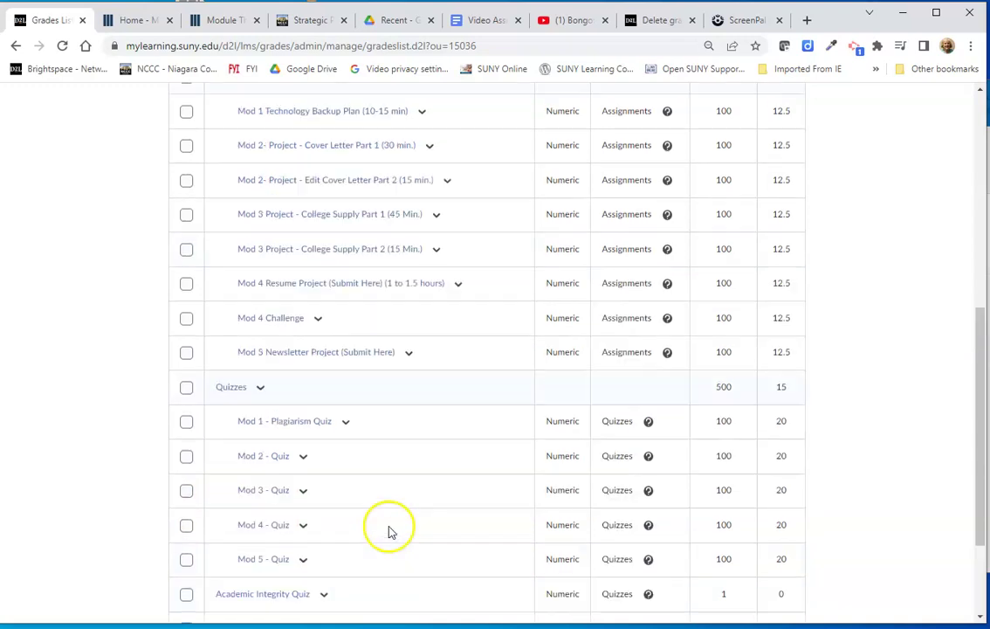
pyautogui.scroll(5, 390, 530)
# Open Course Tools > Assignments and show the Paper assignment's action options
pyautogui.click(435, 148)
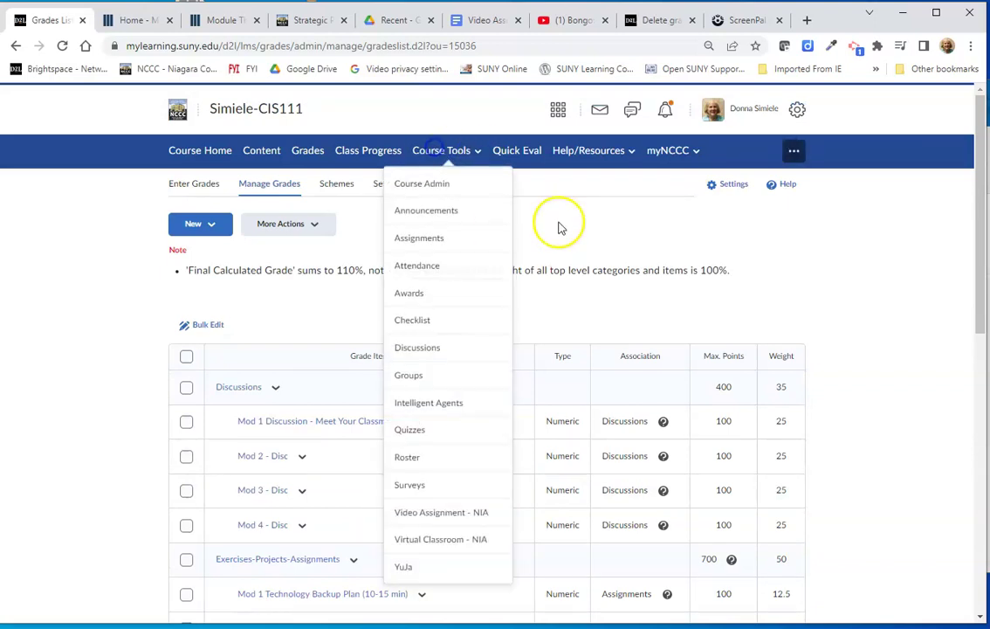
pyautogui.click(419, 239)
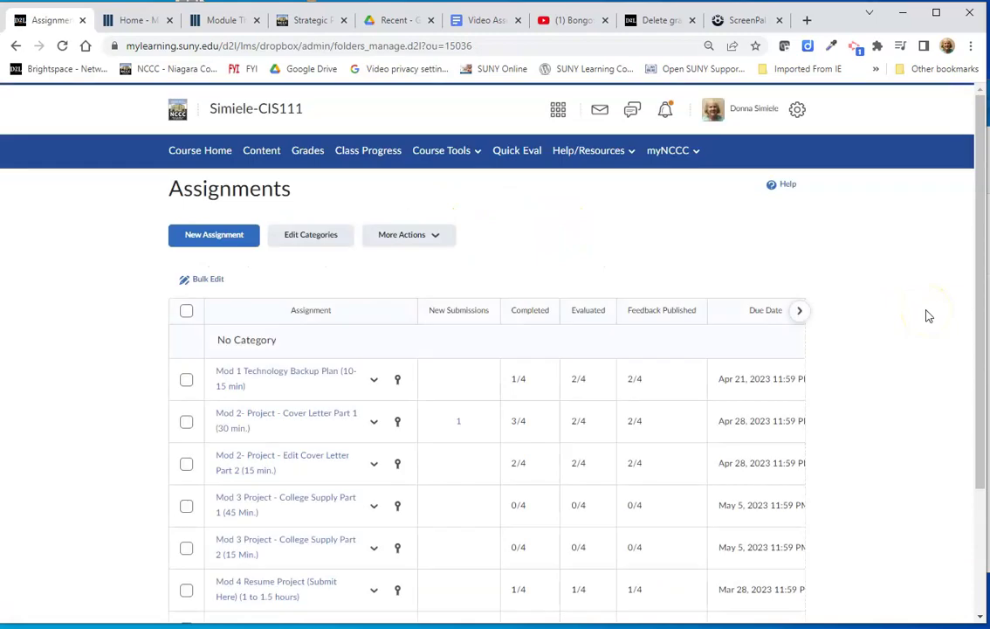
pyautogui.scroll(-3, 752, 337)
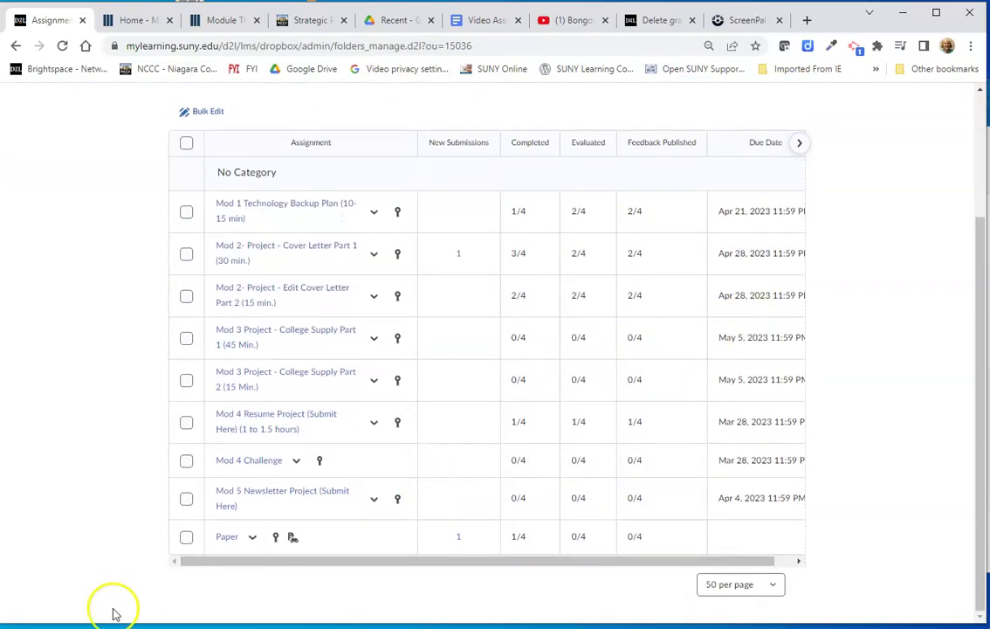
pyautogui.click(253, 539)
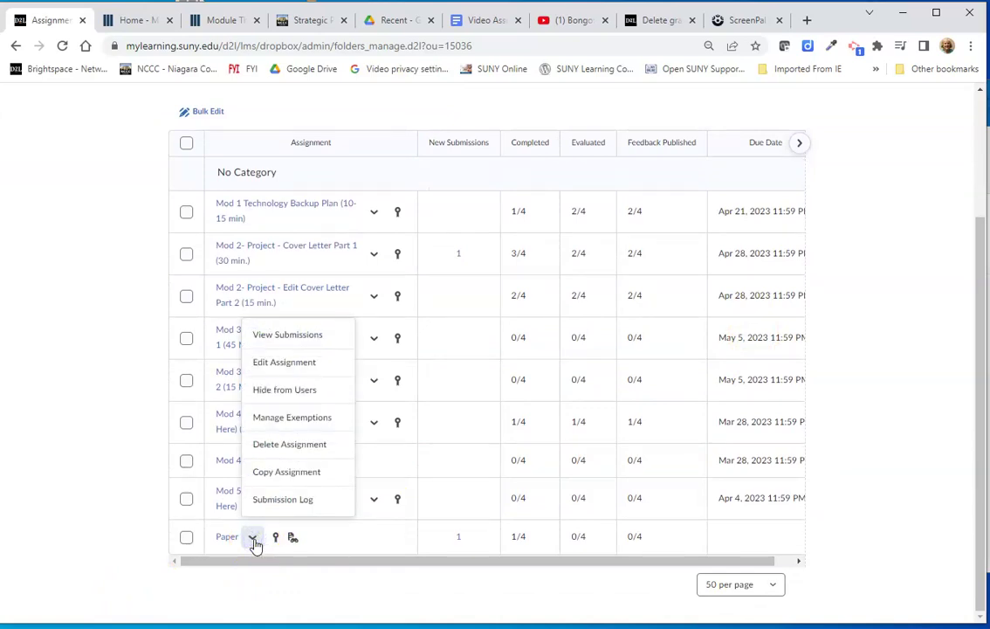
# Edit the Paper assignment to Not in Grade Book, then save and close it
pyautogui.click(286, 367)
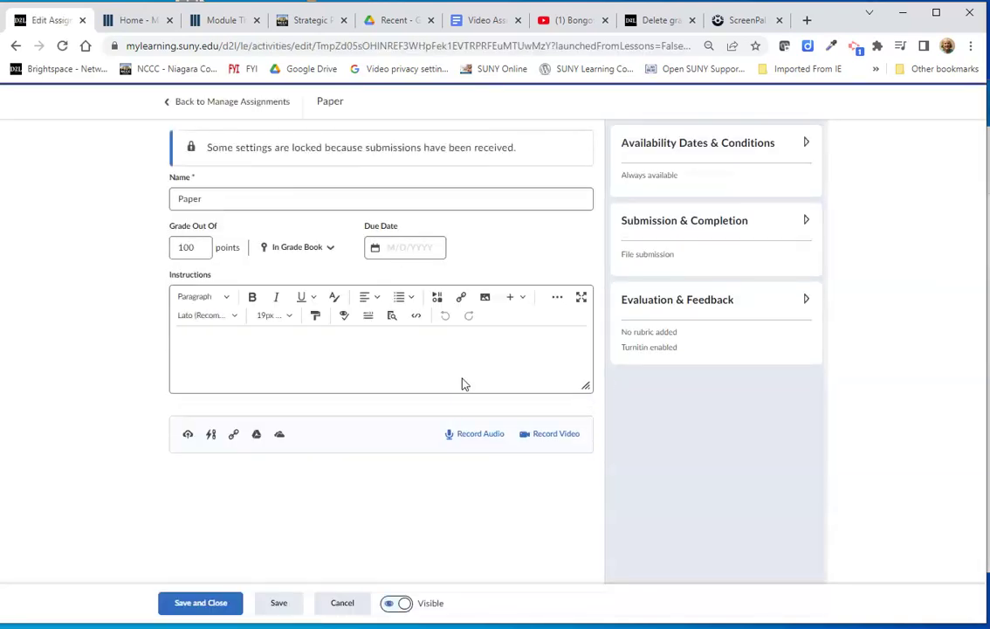
pyautogui.click(294, 249)
pyautogui.click(294, 310)
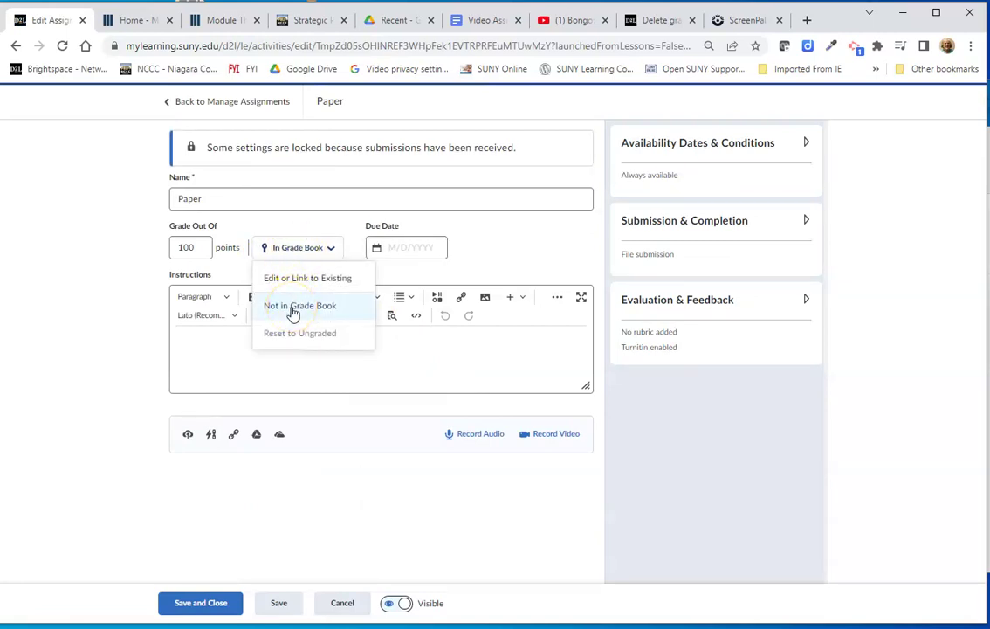
pyautogui.click(293, 307)
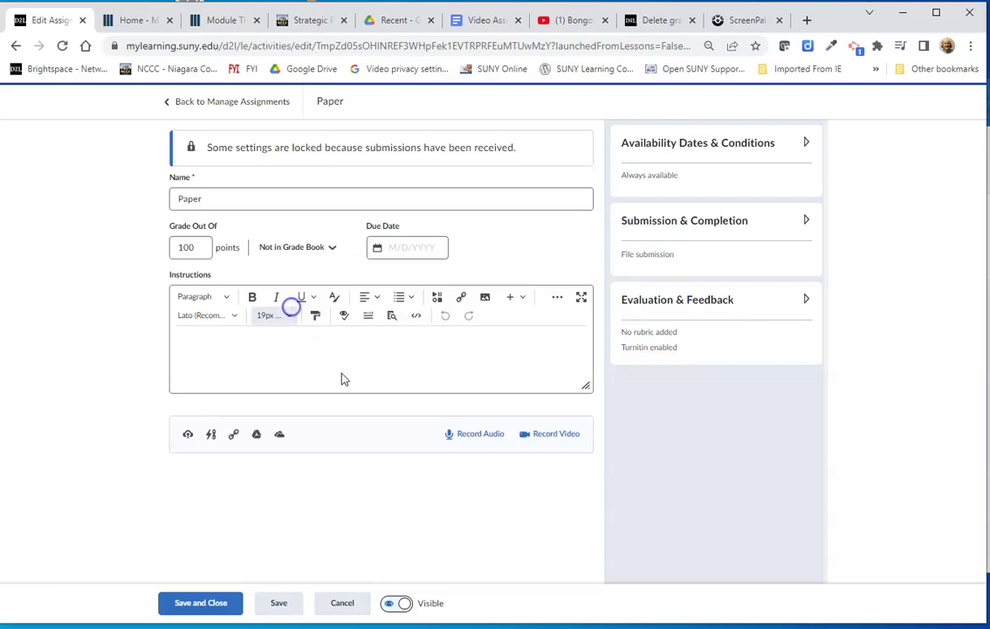
pyautogui.click(218, 613)
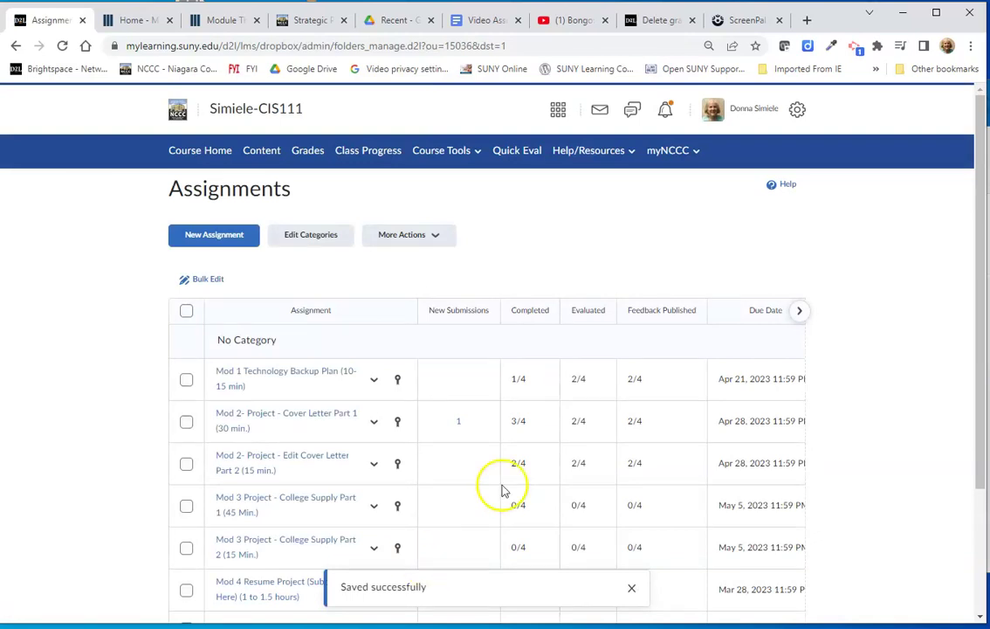
pyautogui.scroll(-2, 504, 491)
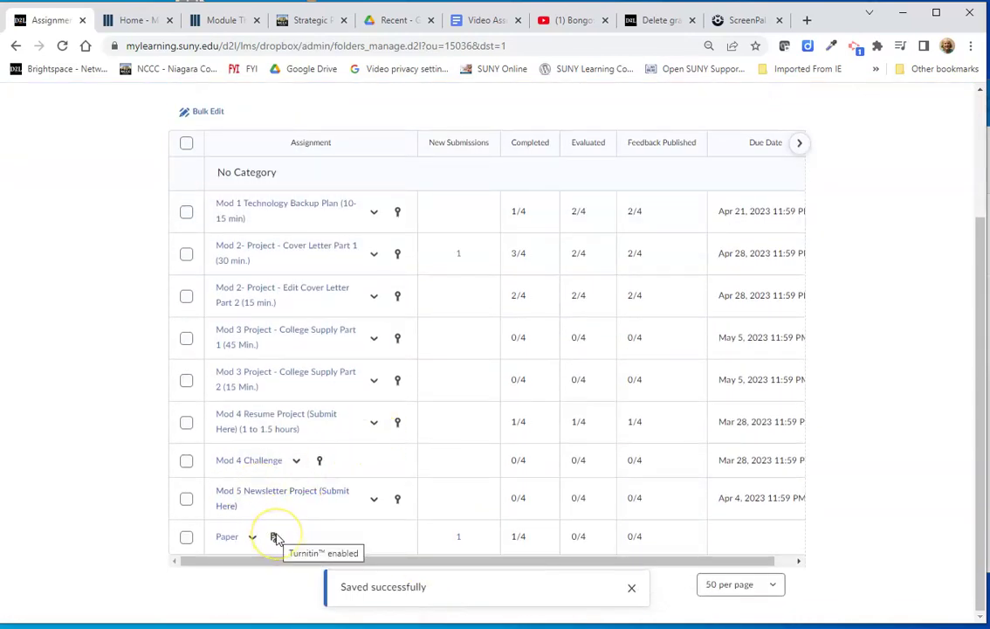
# Open Grades and scroll Enter Grades right to the Paper and Final Grades columns
pyautogui.scroll(1, 312, 537)
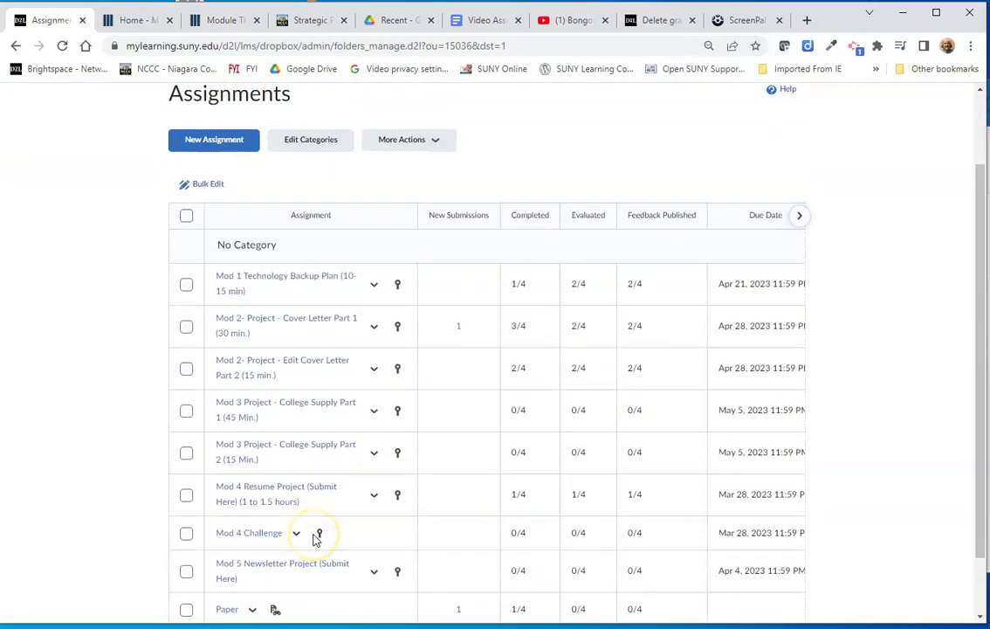
pyautogui.scroll(1, 317, 538)
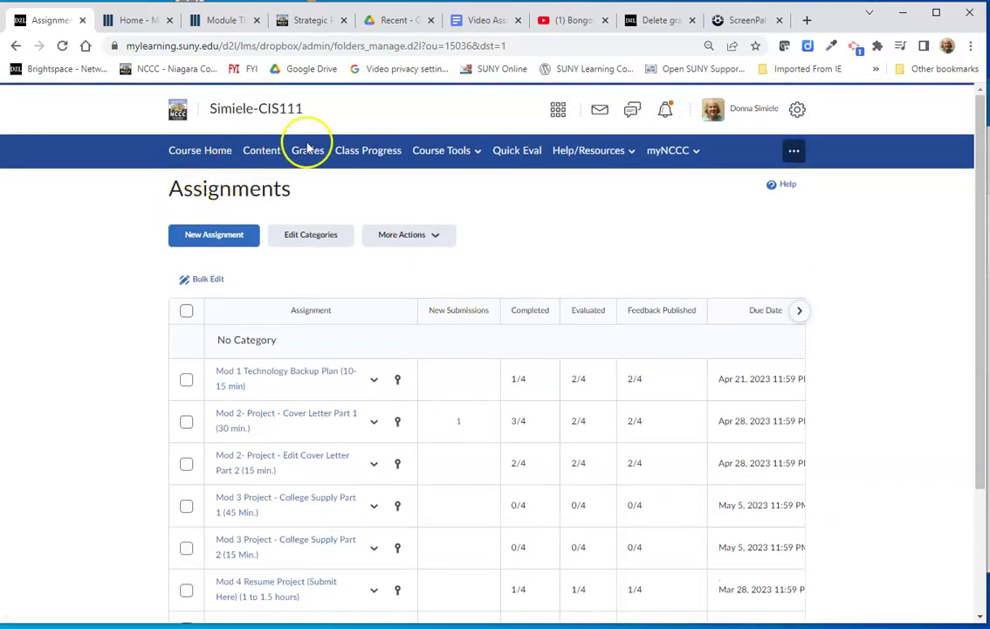
pyautogui.click(312, 155)
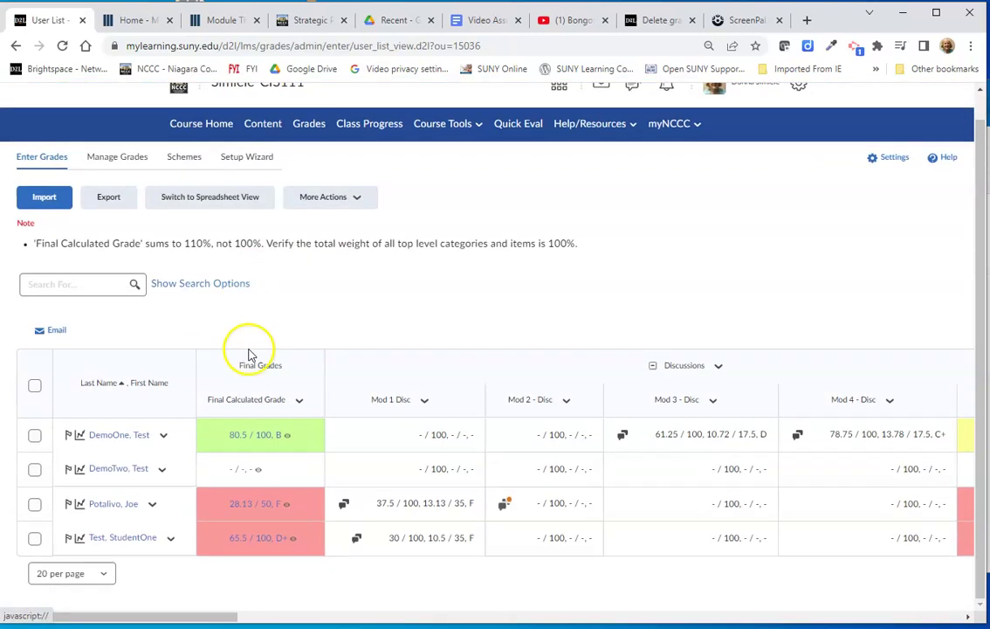
pyautogui.moveTo(207, 618); pyautogui.dragTo(934, 618)
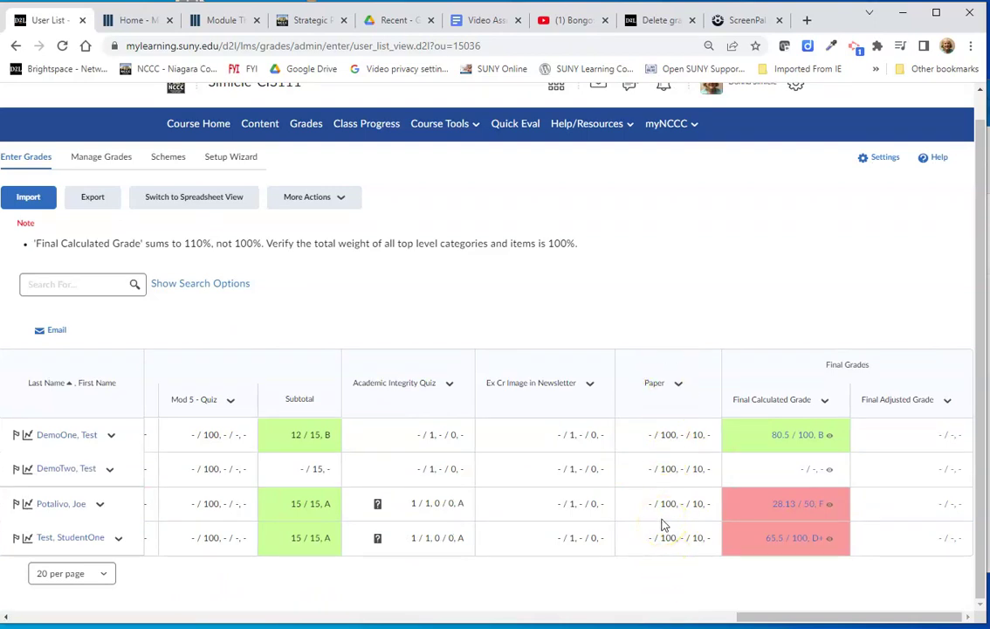
pyautogui.click(109, 157)
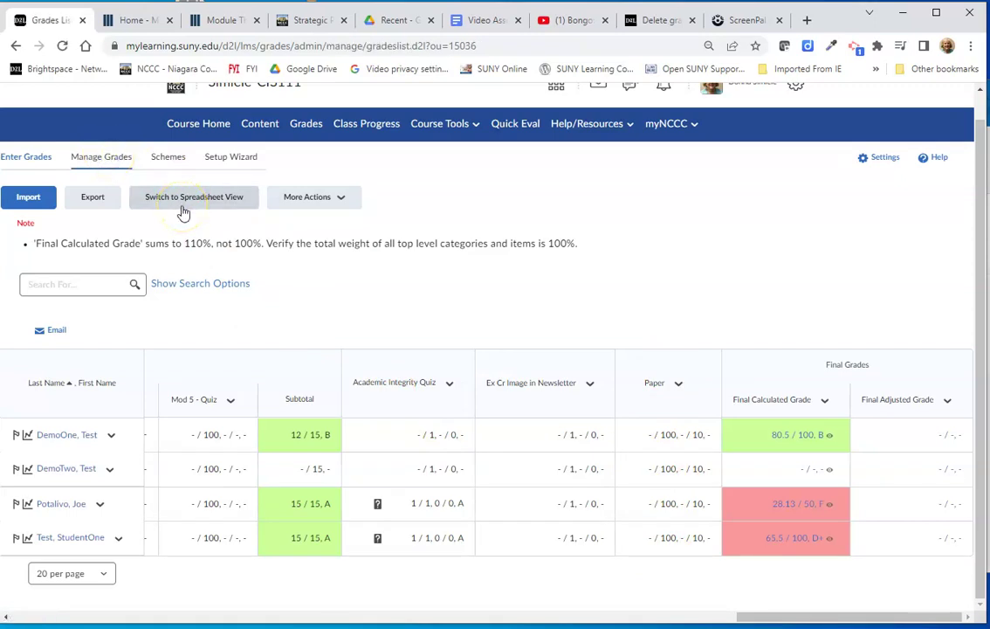
pyautogui.click(280, 221)
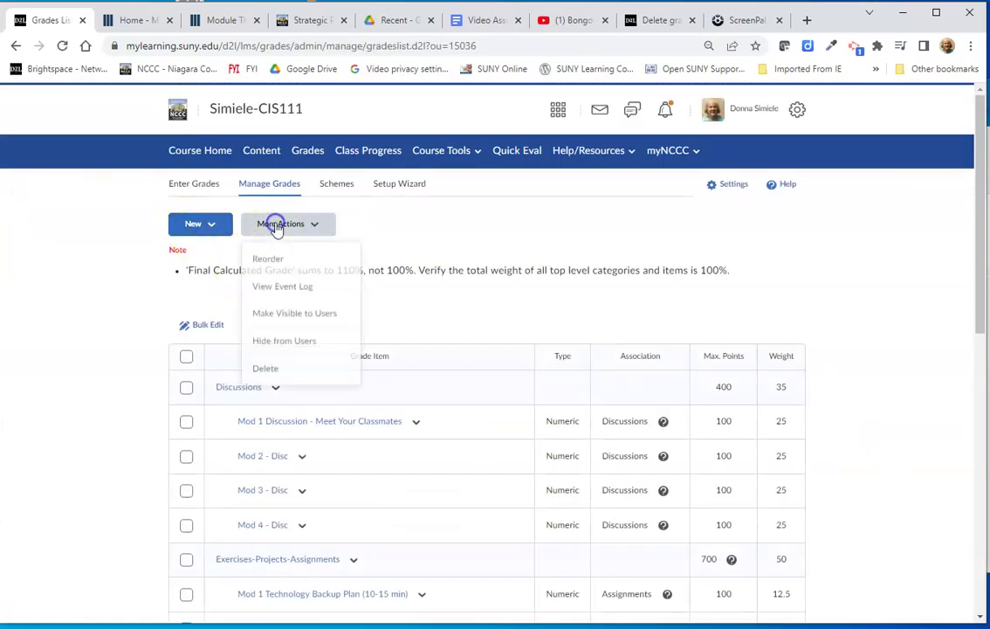
pyautogui.click(263, 368)
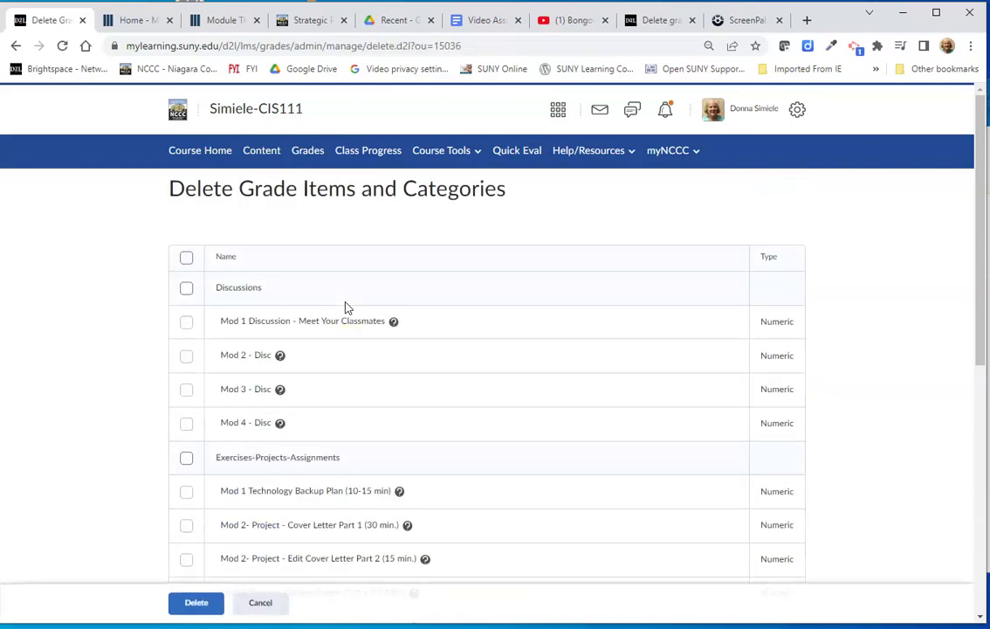
pyautogui.scroll(-2, 343, 307)
pyautogui.scroll(-3, 340, 307)
pyautogui.scroll(-1, 341, 307)
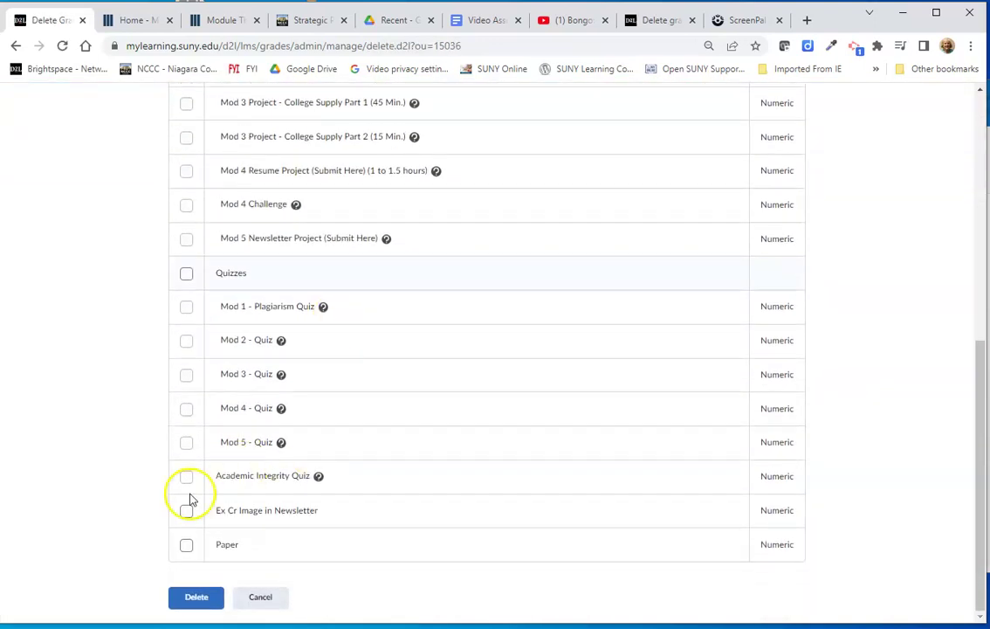
pyautogui.click(186, 545)
pyautogui.click(203, 603)
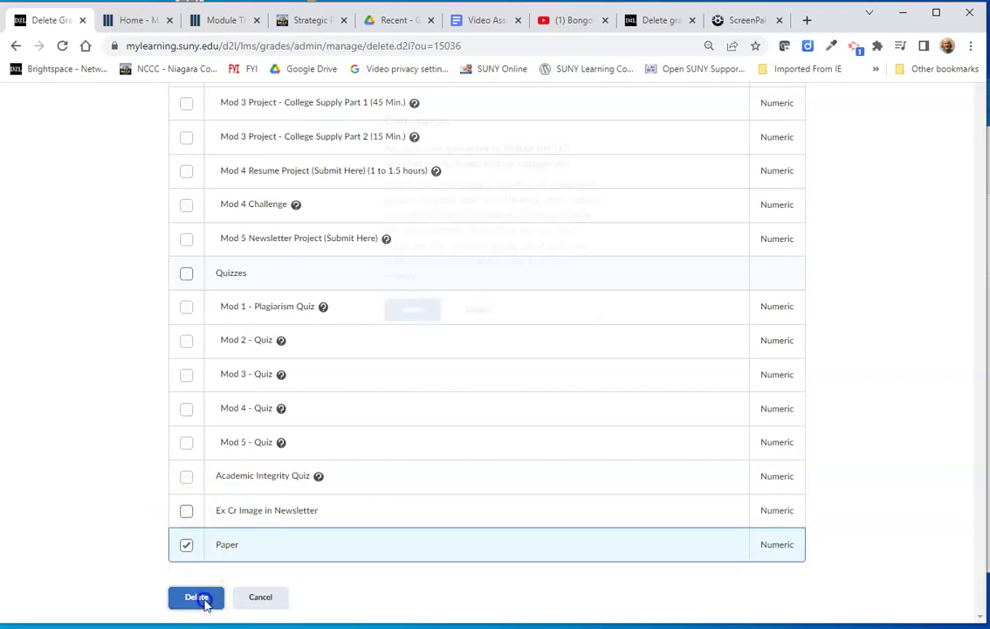
pyautogui.click(424, 337)
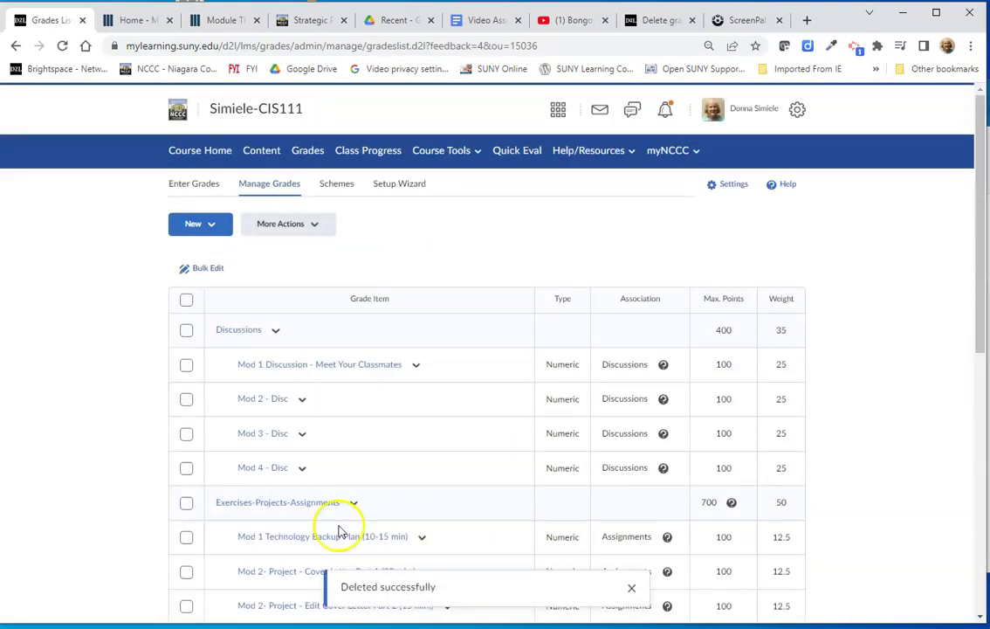
pyautogui.scroll(-1, 339, 531)
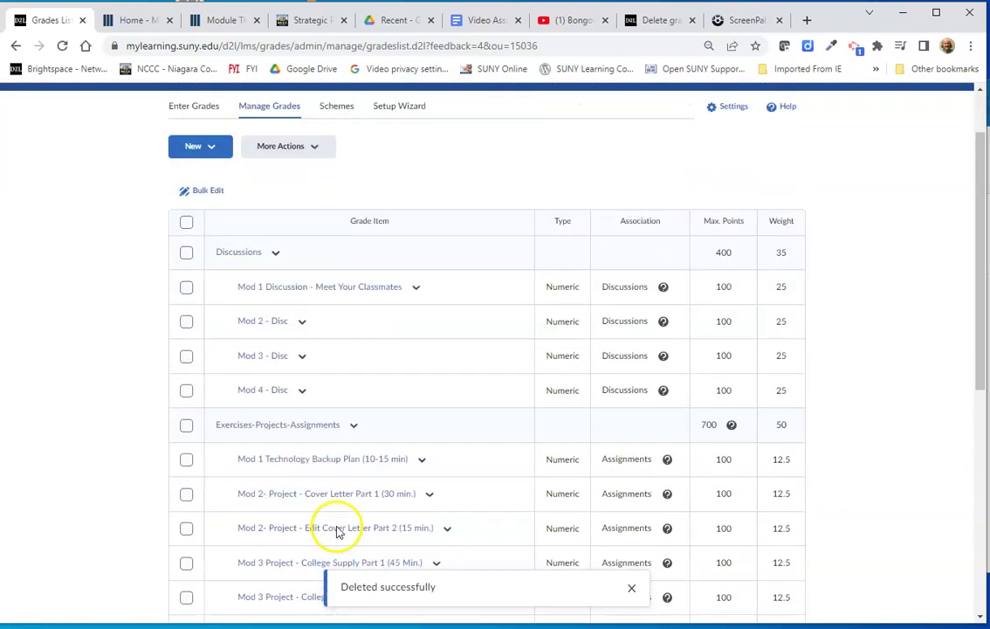
pyautogui.scroll(-1, 339, 530)
pyautogui.scroll(-2, 339, 531)
pyautogui.scroll(-1, 339, 531)
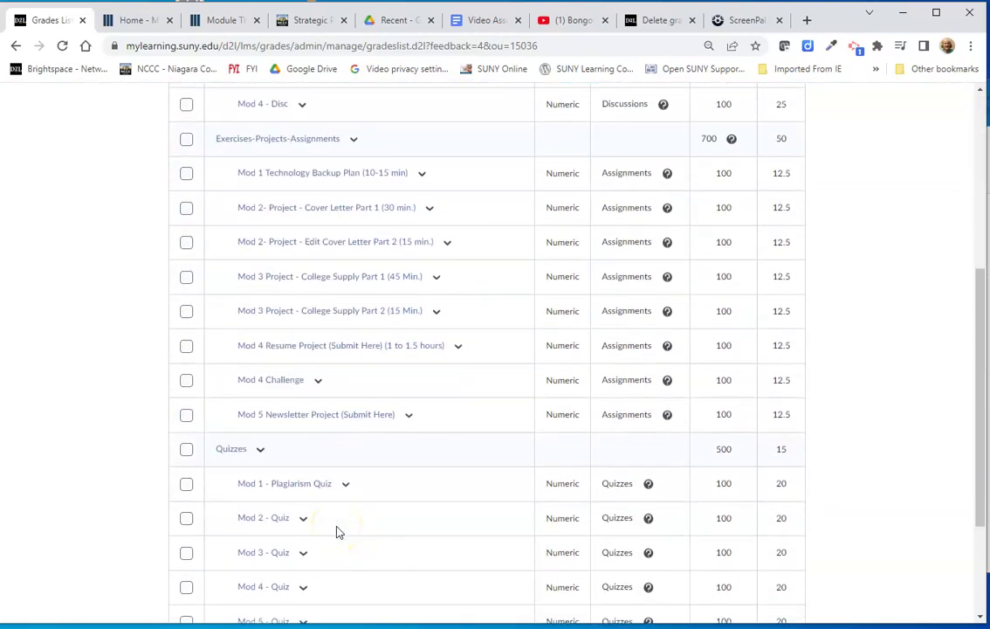
pyautogui.scroll(-2, 339, 531)
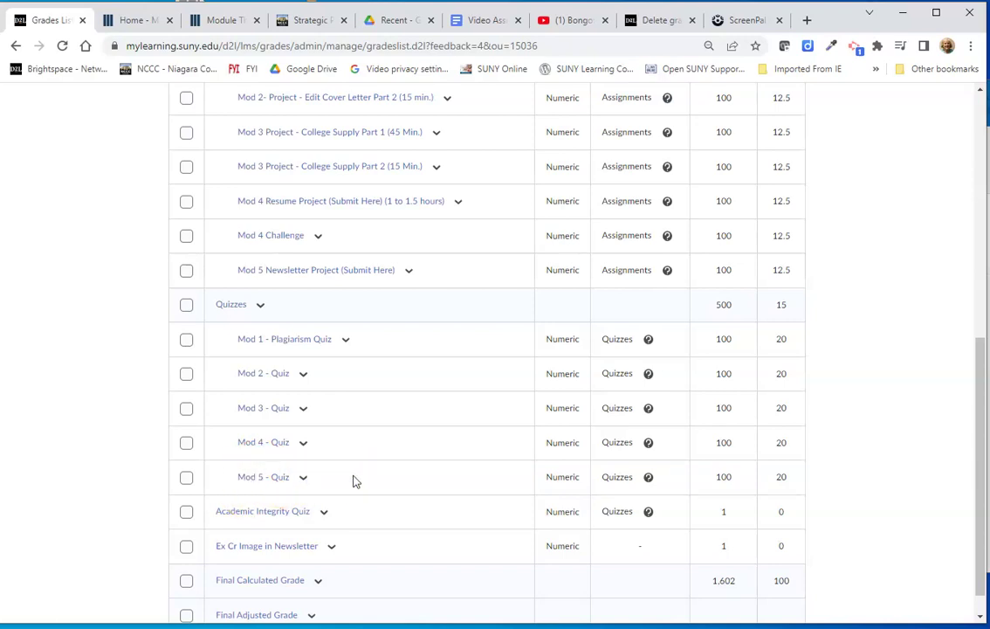
pyautogui.scroll(4, 353, 480)
# In Course Tools > Quizzes, delete Mod 5 Quiz, leaving Academic Integrity and Mod 4
pyautogui.scroll(3, 354, 480)
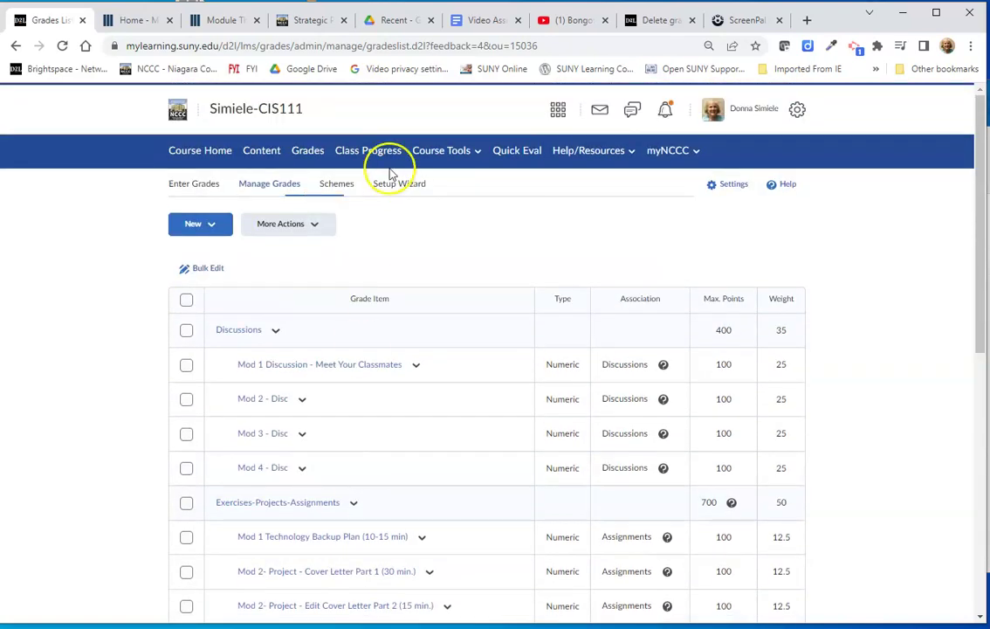
pyautogui.click(443, 158)
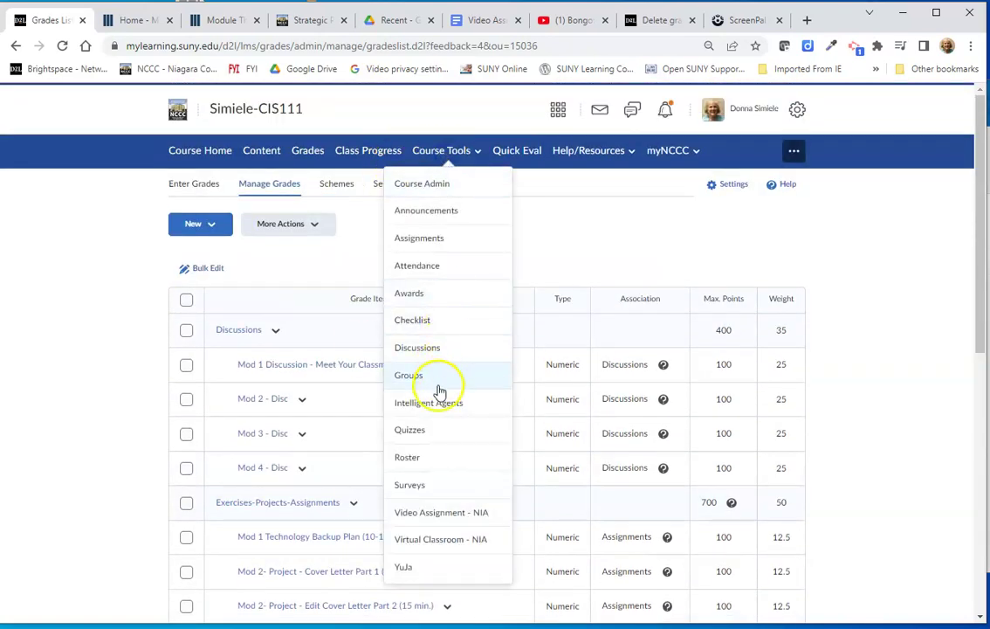
pyautogui.click(418, 432)
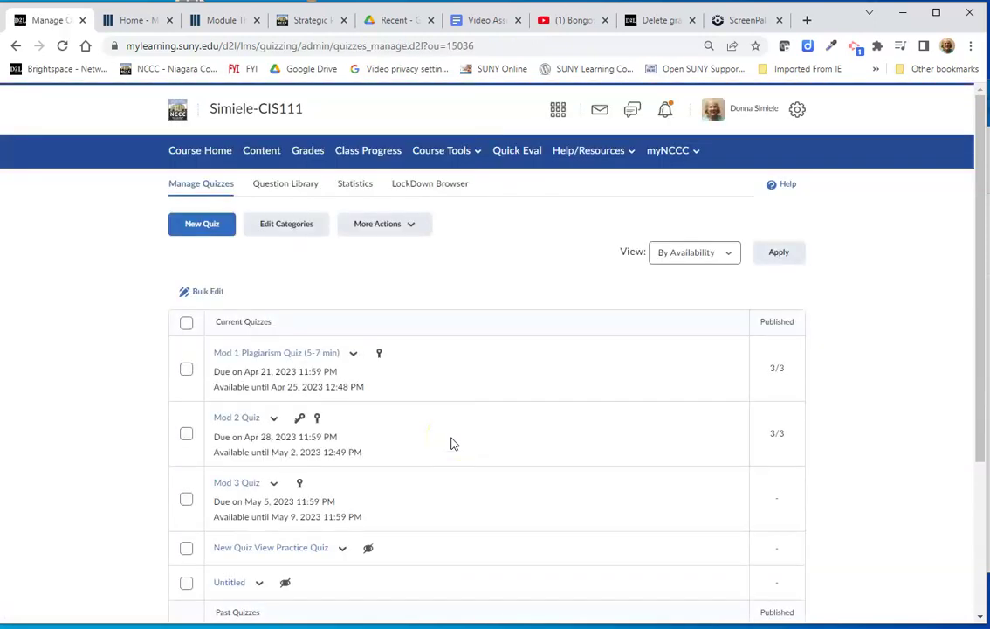
pyautogui.scroll(-5, 451, 444)
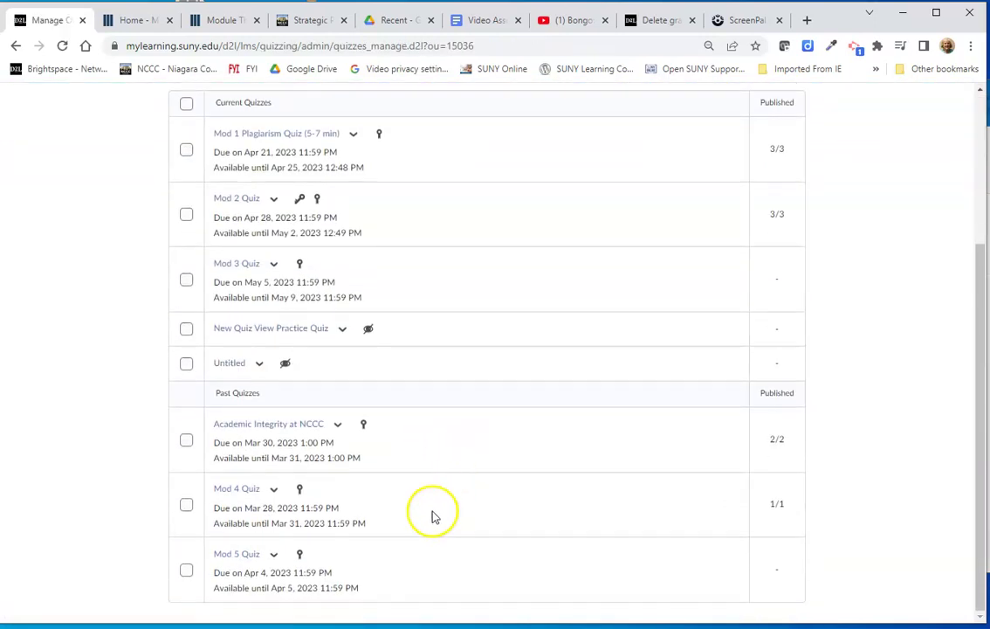
pyautogui.click(273, 556)
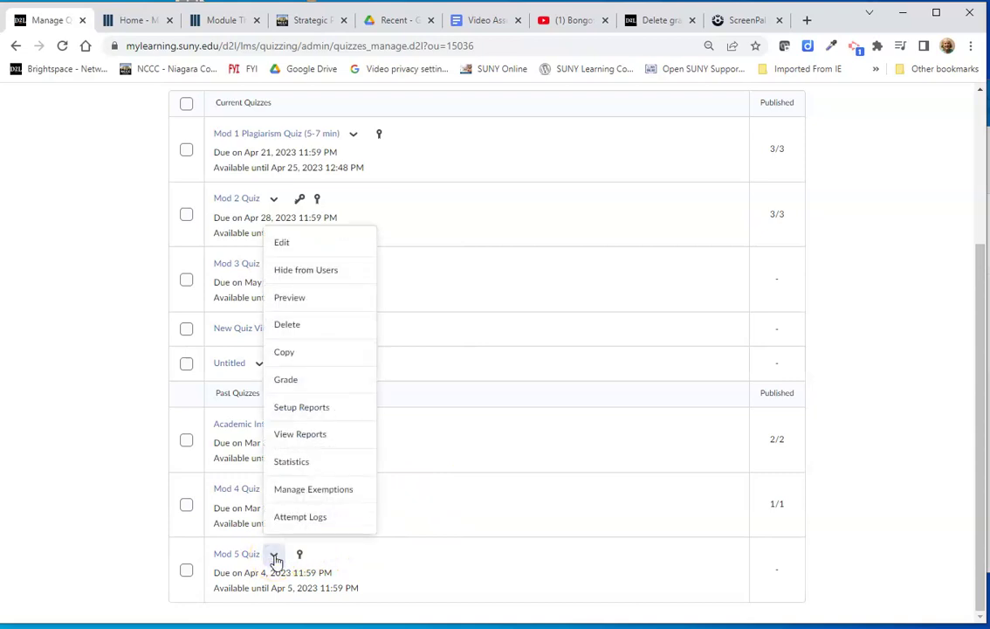
pyautogui.click(287, 326)
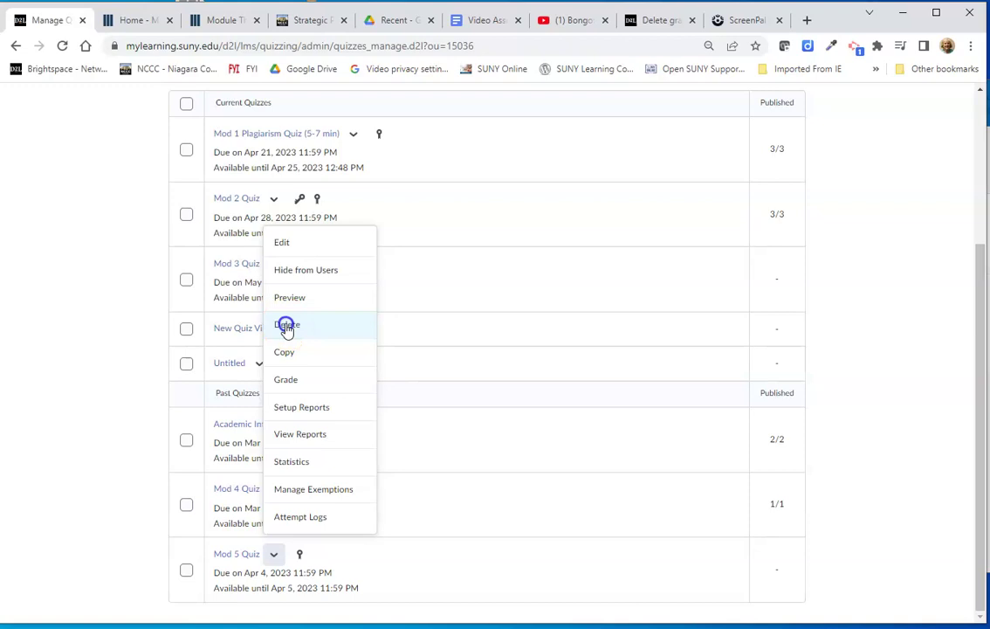
pyautogui.click(425, 253)
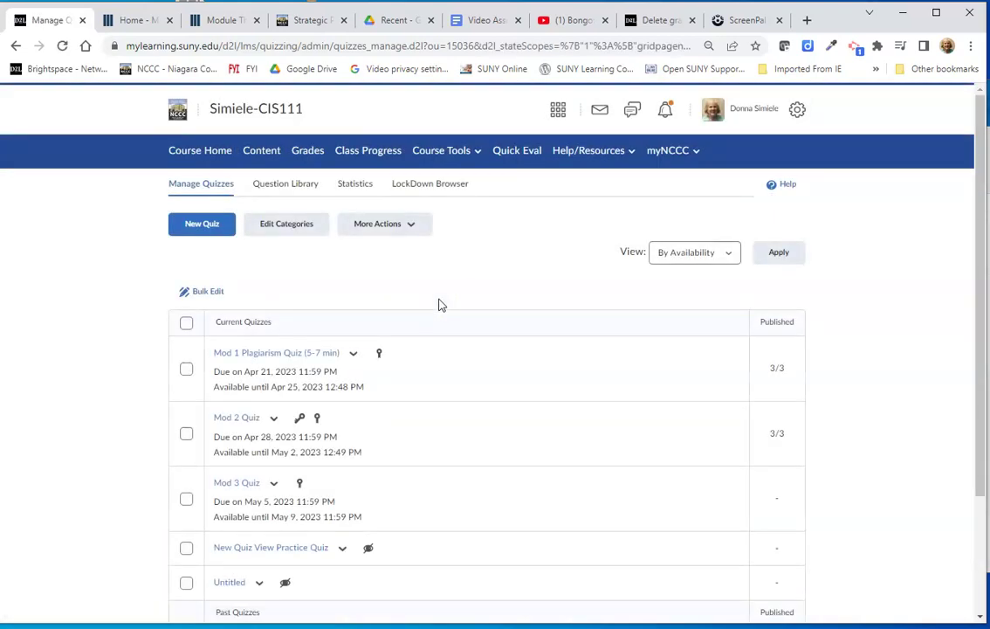
pyautogui.scroll(-3, 451, 376)
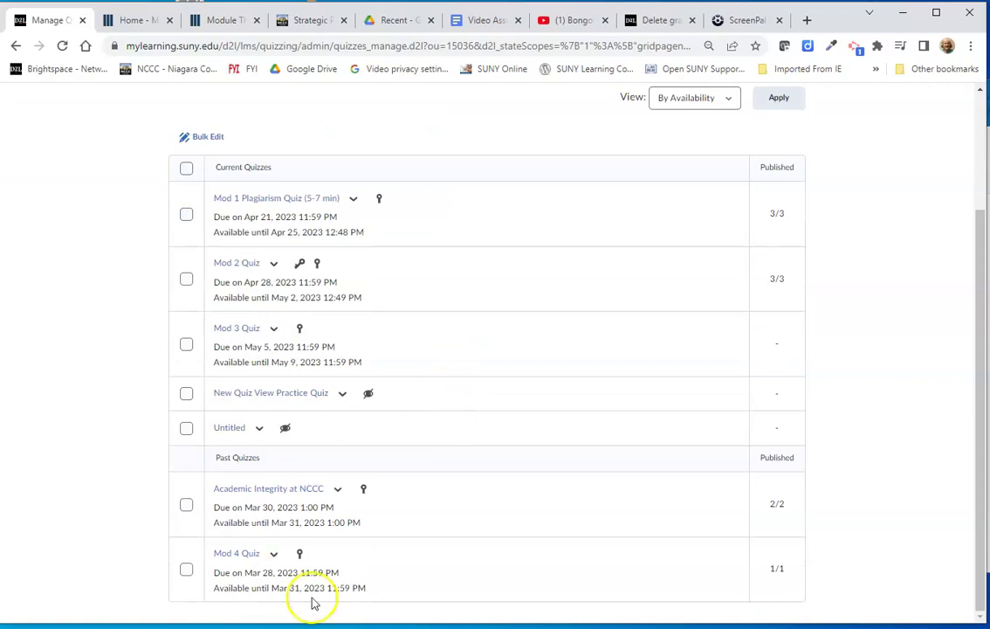
pyautogui.scroll(3, 422, 476)
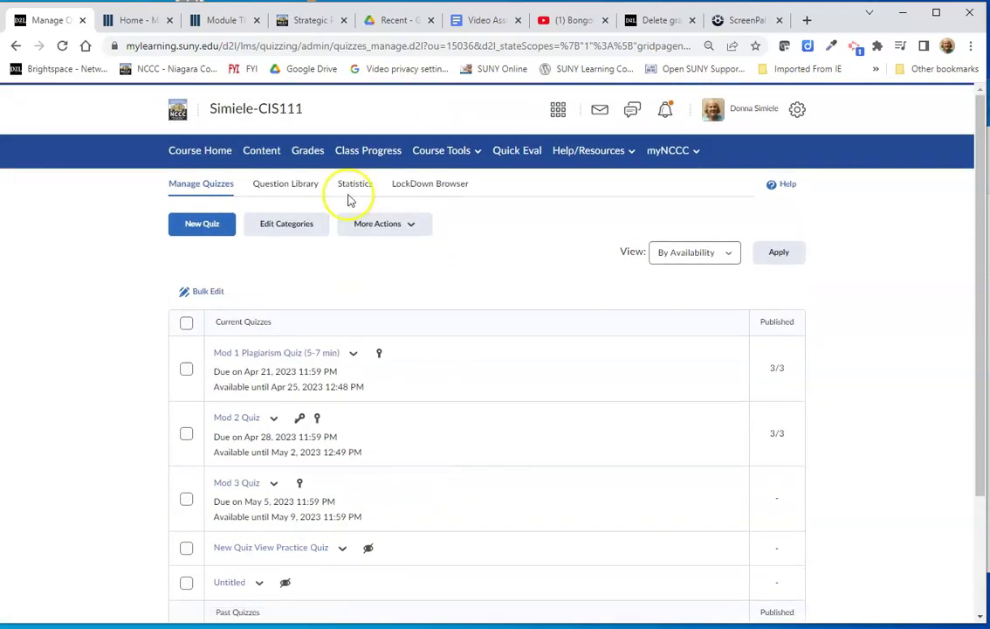
# Open Grades > Manage Grades and check the Mod 5 - Quiz row has no quiz link
pyautogui.click(307, 150)
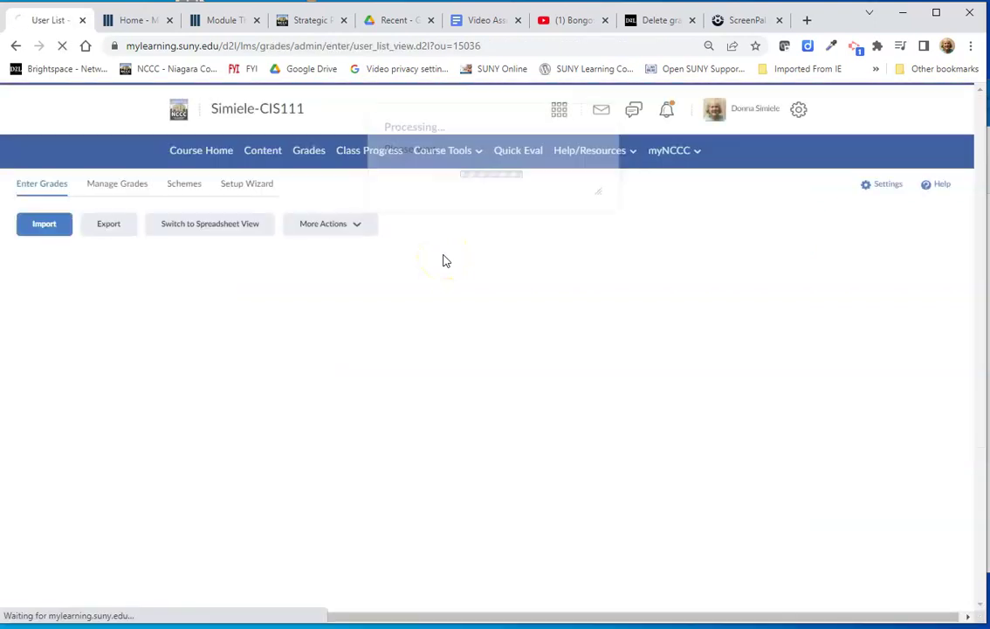
pyautogui.click(128, 188)
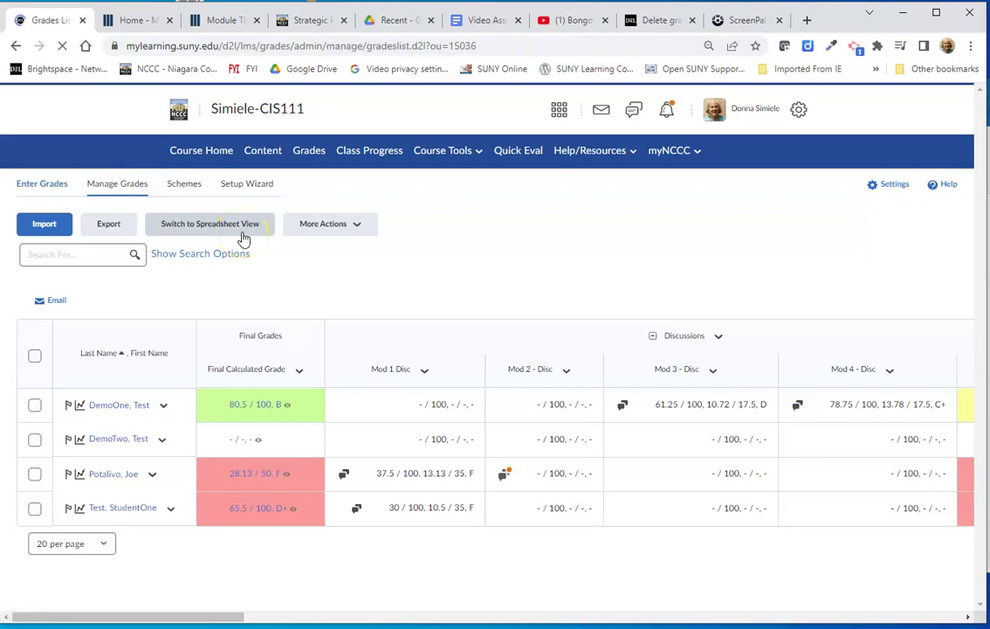
pyautogui.scroll(-2, 325, 325)
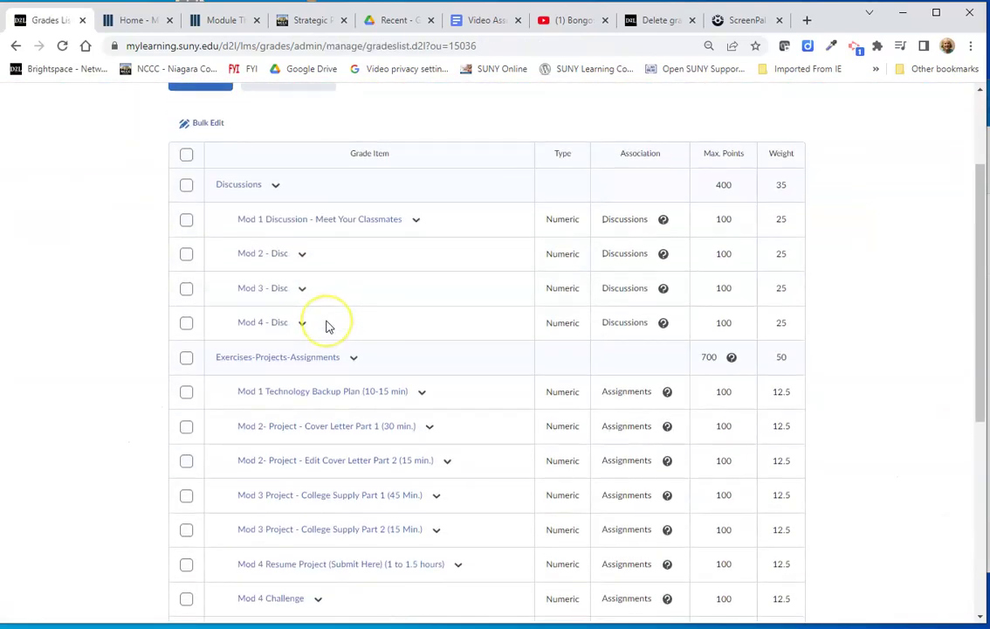
pyautogui.scroll(-2, 325, 325)
pyautogui.scroll(-2, 326, 325)
pyautogui.scroll(-1, 323, 393)
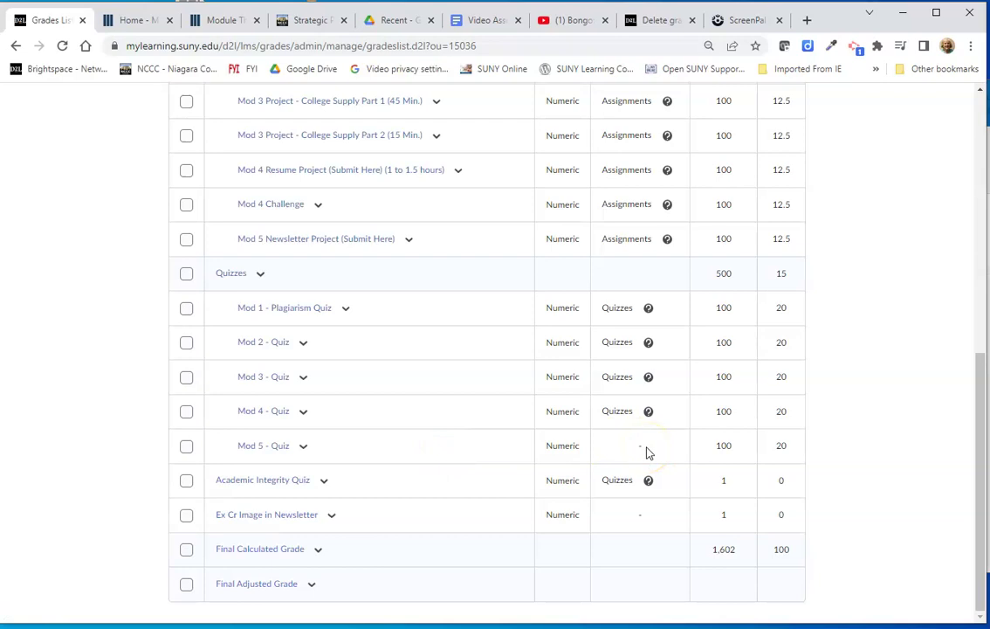
pyautogui.scroll(10, 503, 447)
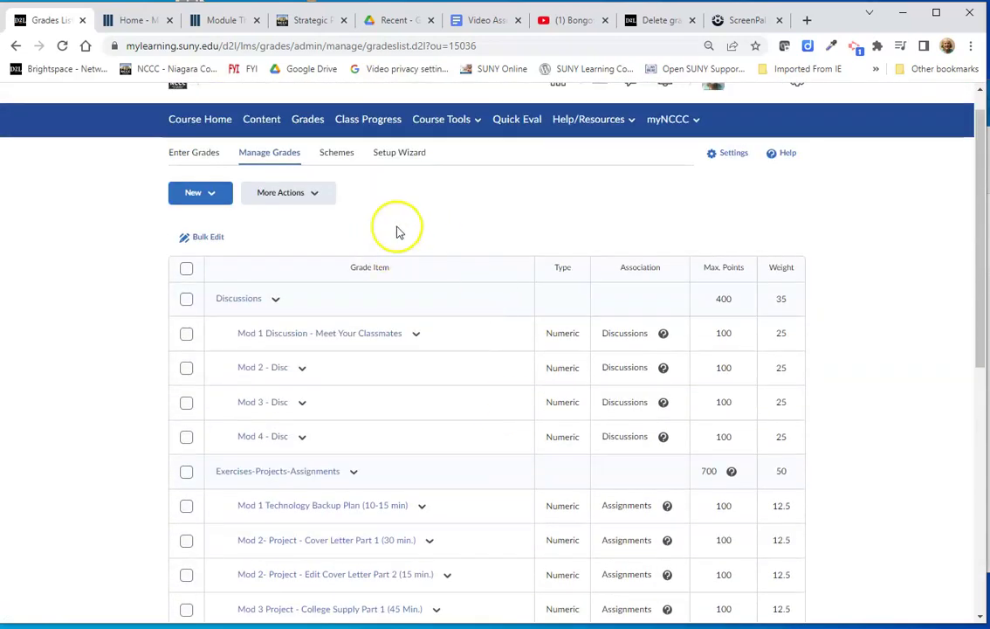
# Use More Actions > Delete to remove the Mod 5 - Quiz grade item and confirm
pyautogui.click(269, 191)
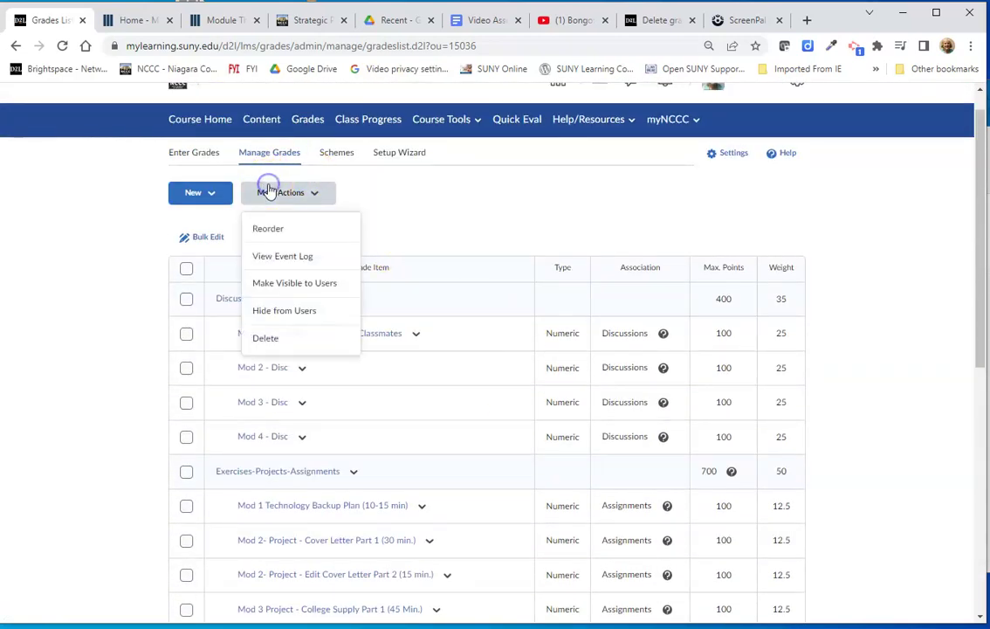
pyautogui.click(264, 337)
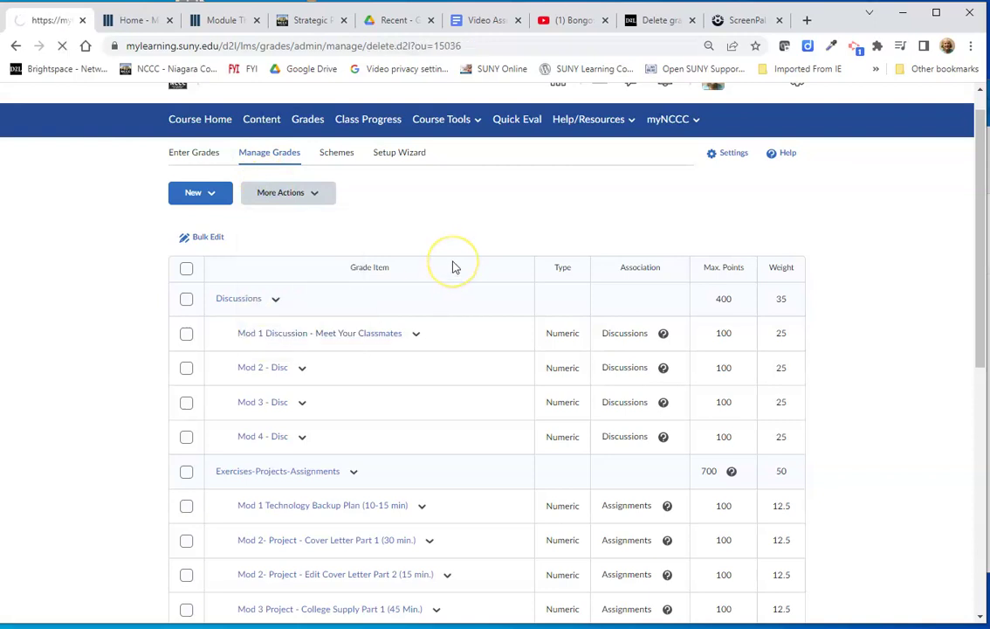
pyautogui.scroll(-3, 454, 266)
pyautogui.scroll(-2, 454, 266)
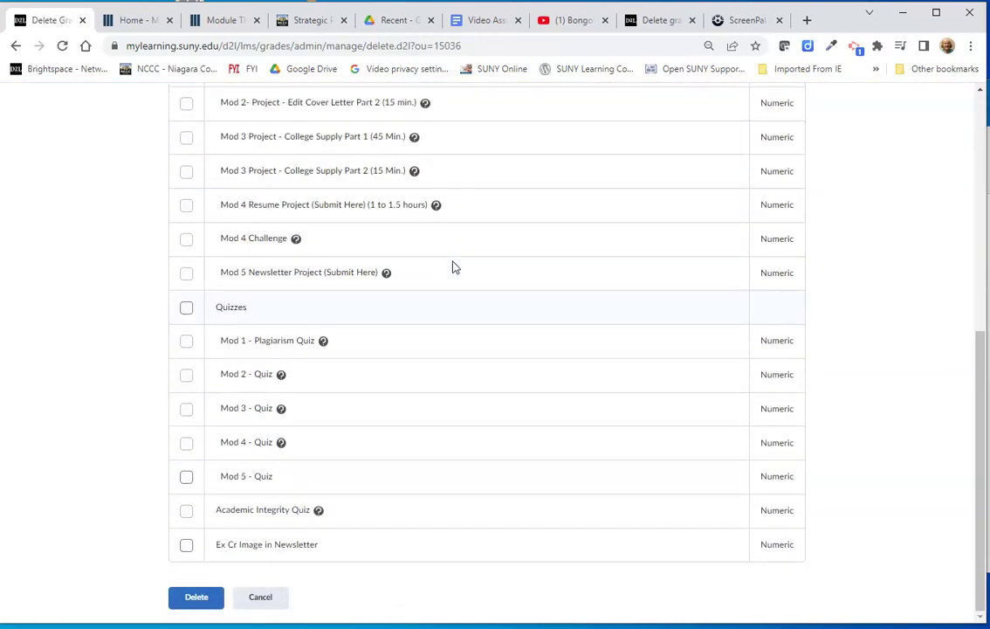
pyautogui.click(187, 478)
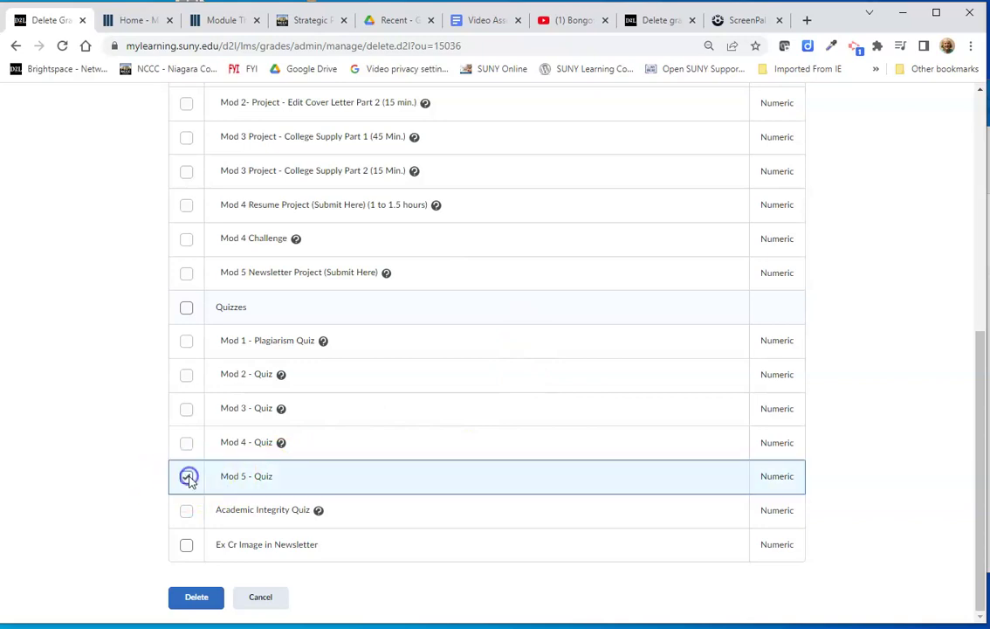
pyautogui.click(211, 601)
pyautogui.click(417, 336)
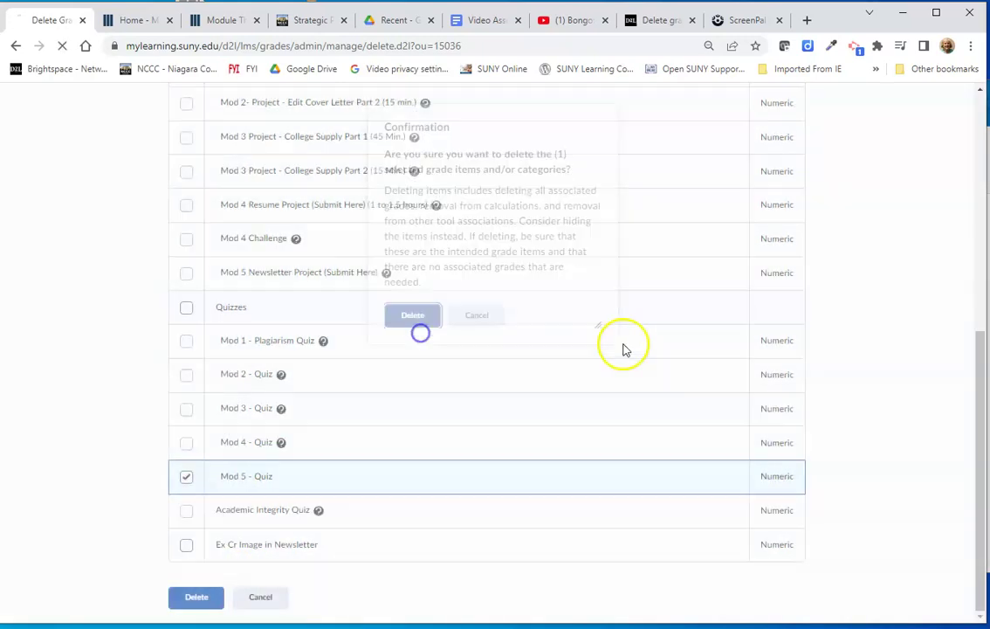